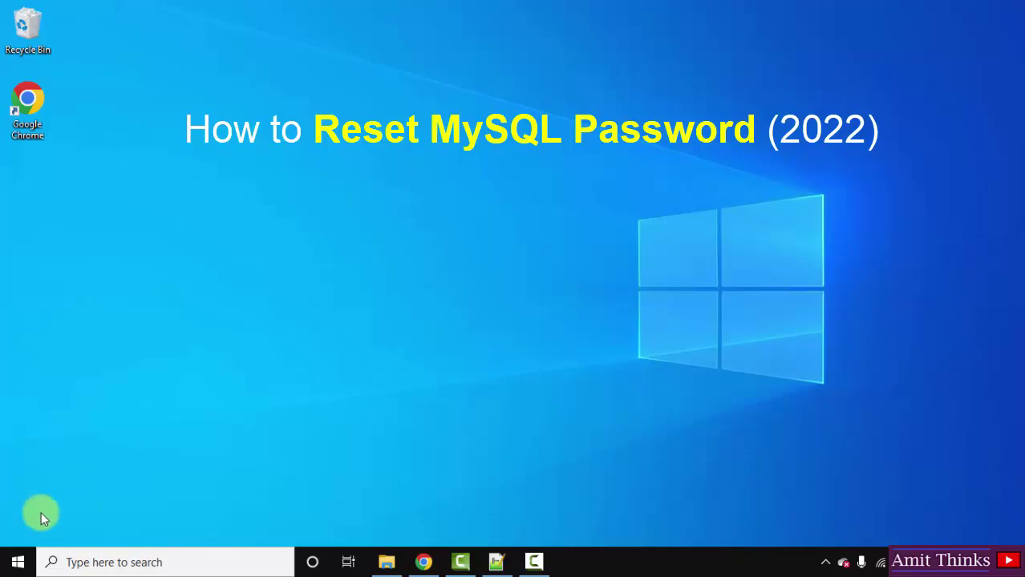
Step: Launch the Services app from a Start search for 'services'
left_click(12, 562)
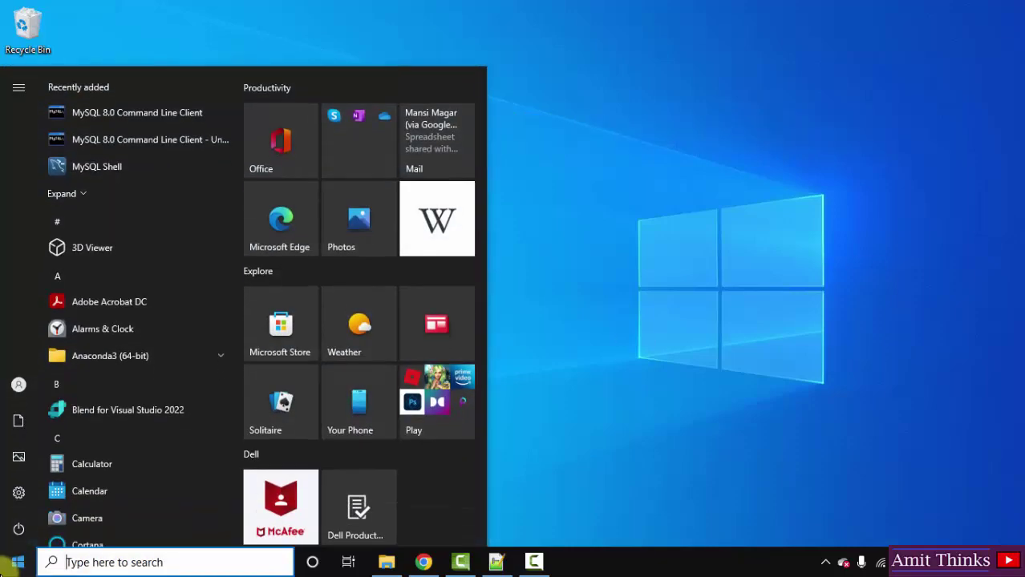
type("services")
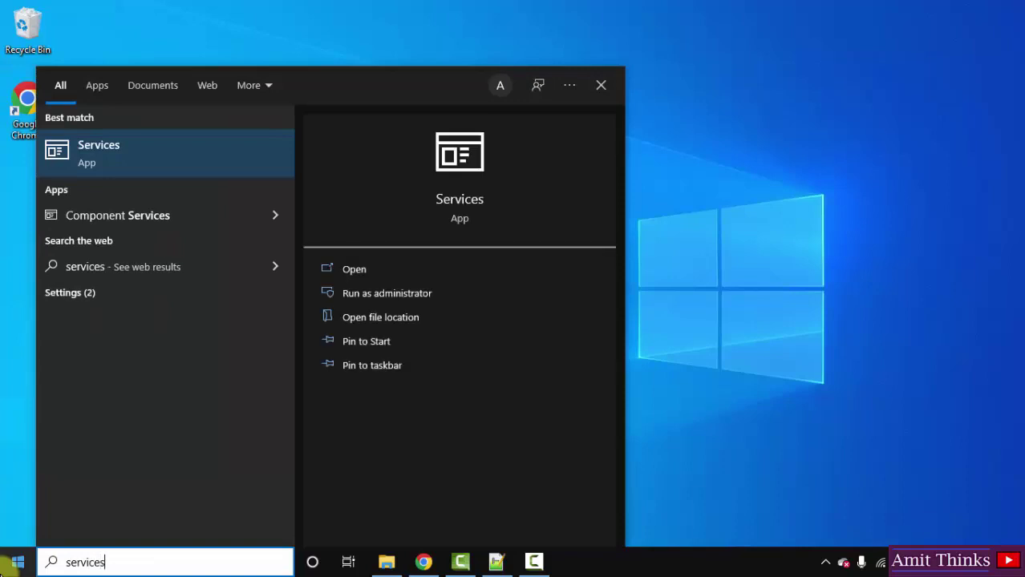
left_click(353, 276)
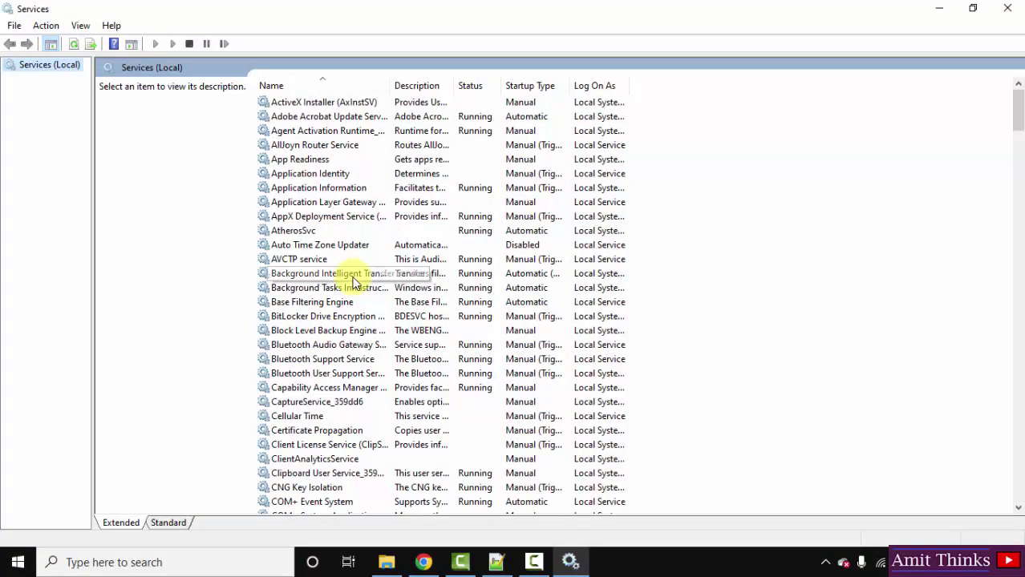
Step: Stop the MySQL80 service from its right-click menu in the services list
left_click(409, 187)
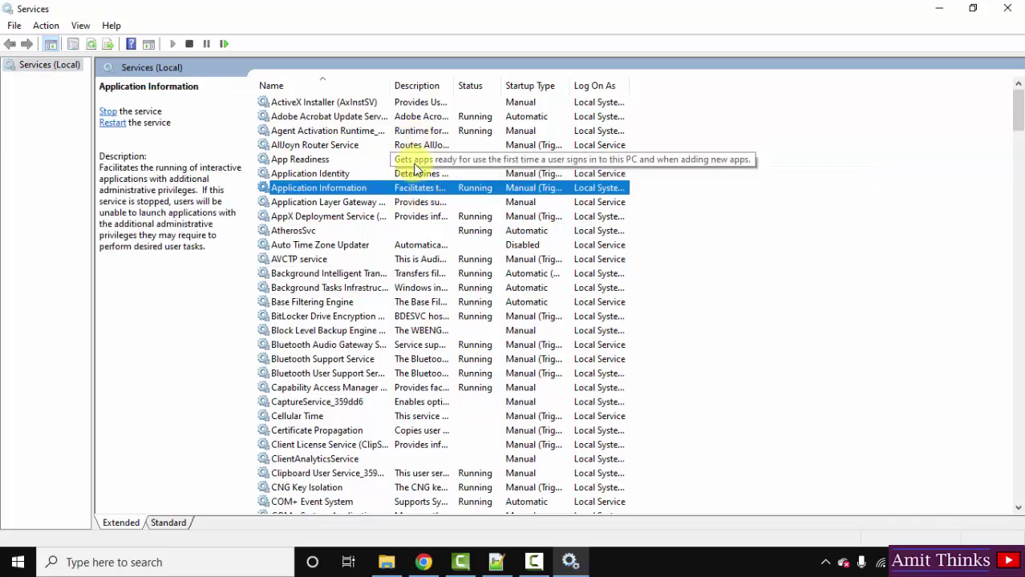
key("m")
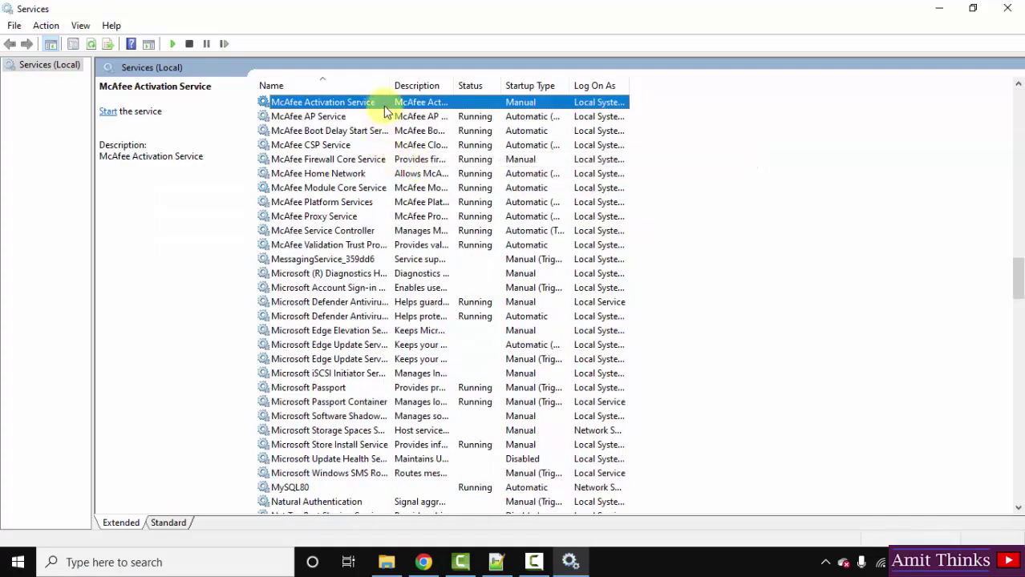
left_click(410, 388)
left_click(296, 487)
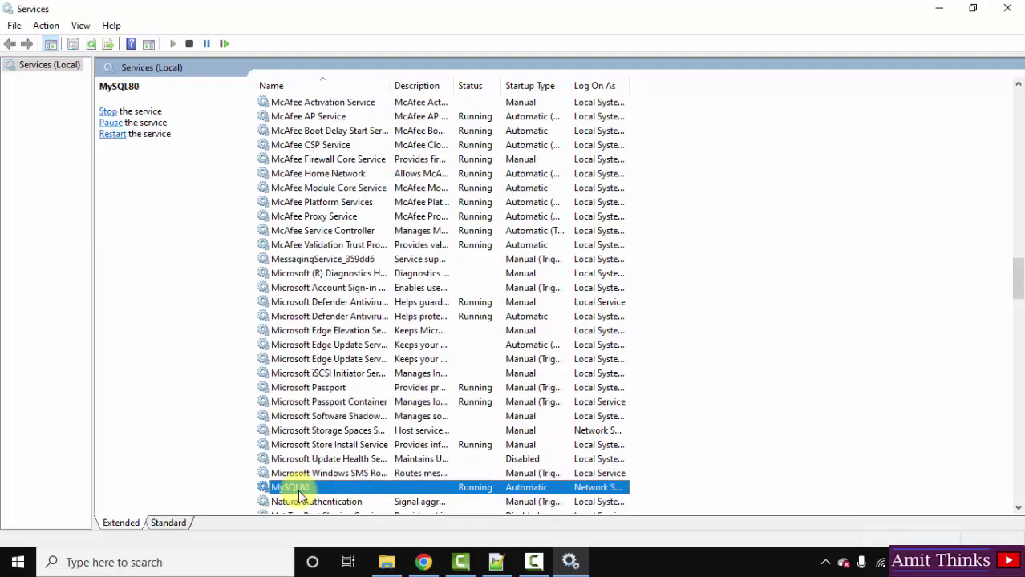
key("Down")
key("Down")
key("Down")
key("Down")
key("Down")
key("Down")
key("Down")
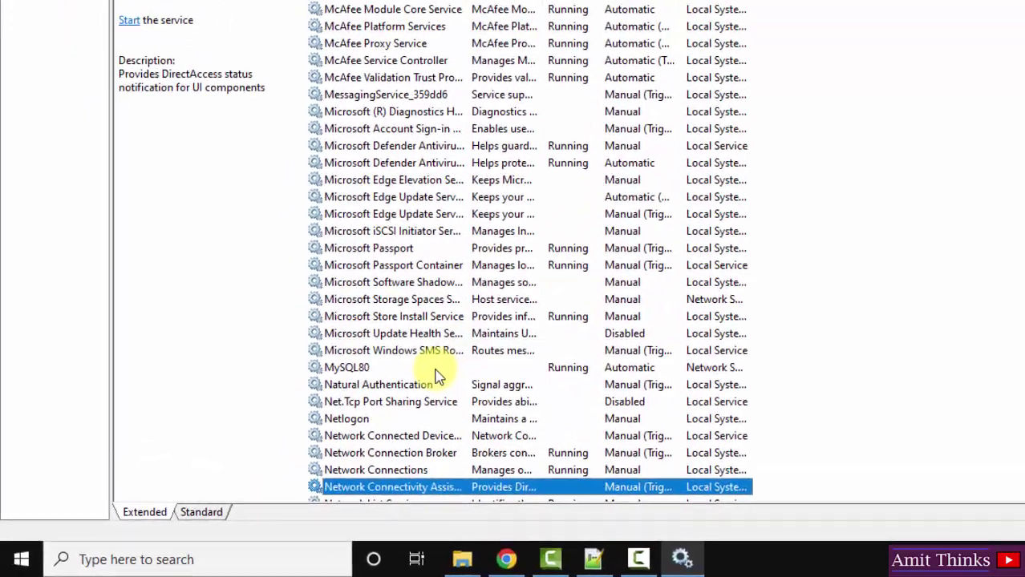
left_click(435, 370)
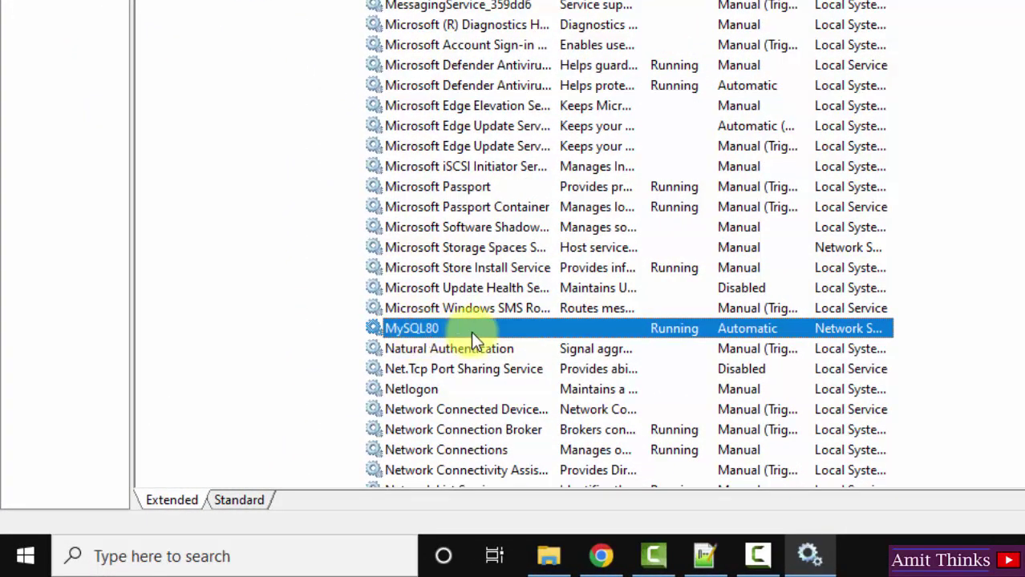
right_click(471, 331)
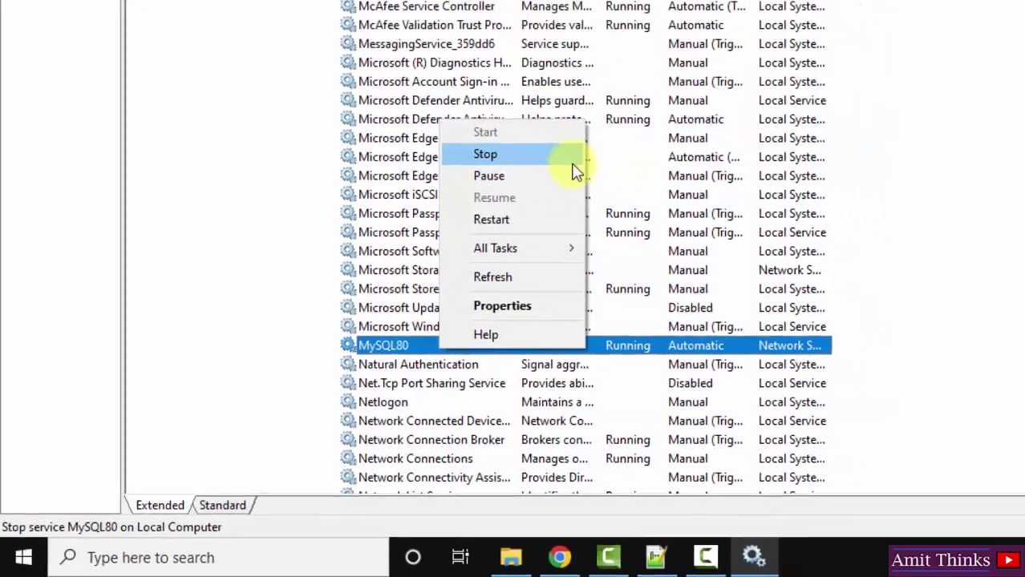
left_click(571, 161)
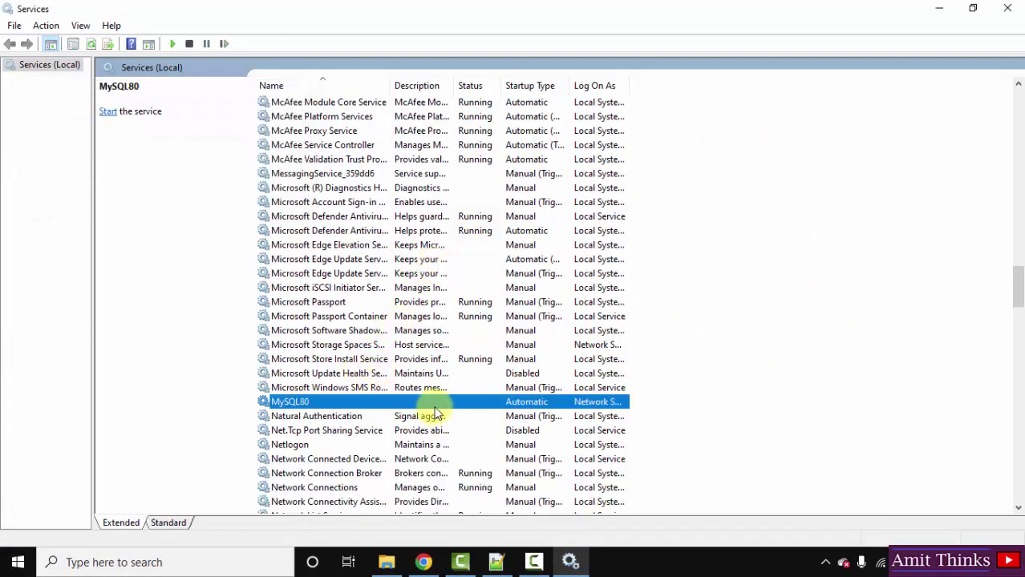
right_click(464, 401)
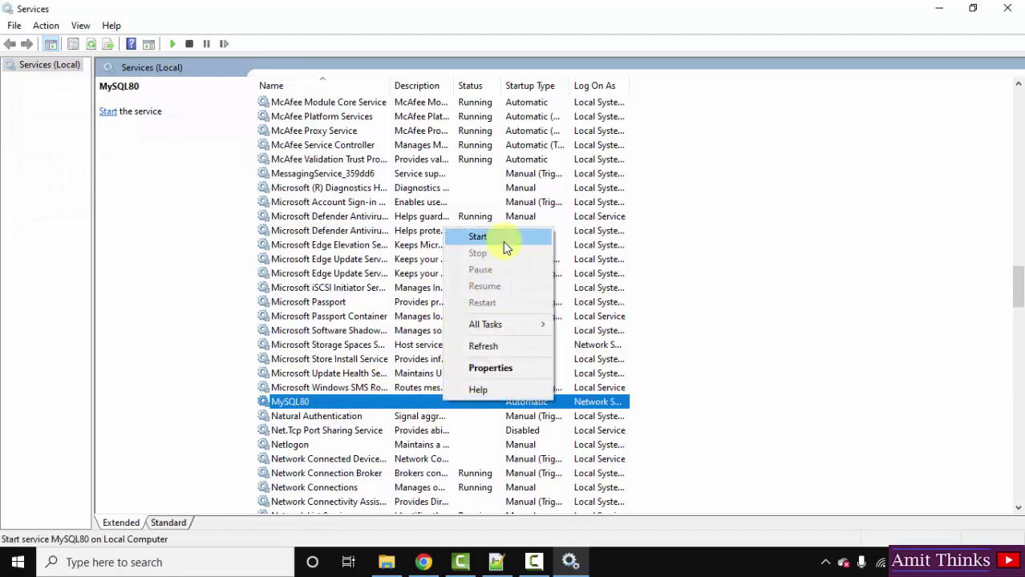
left_click(631, 263)
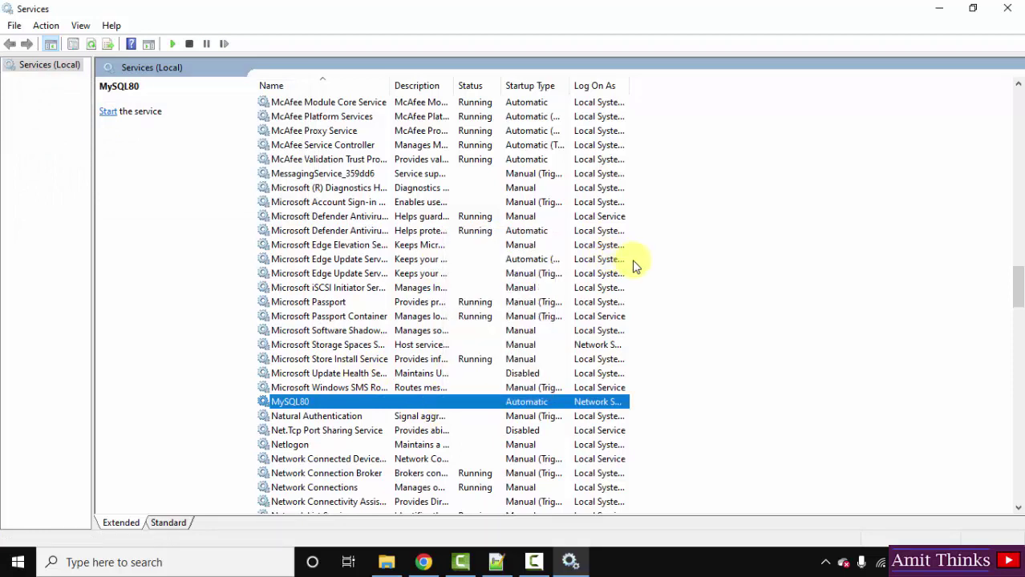
left_click(631, 263)
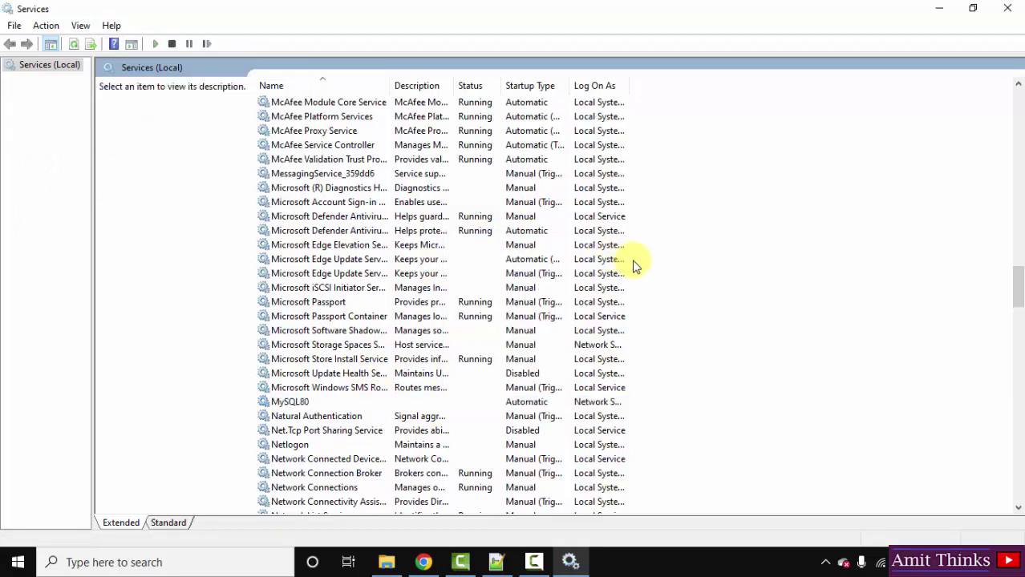
Step: Minimize Services and open Local Disk (D:) in File Explorer
left_click(950, 14)
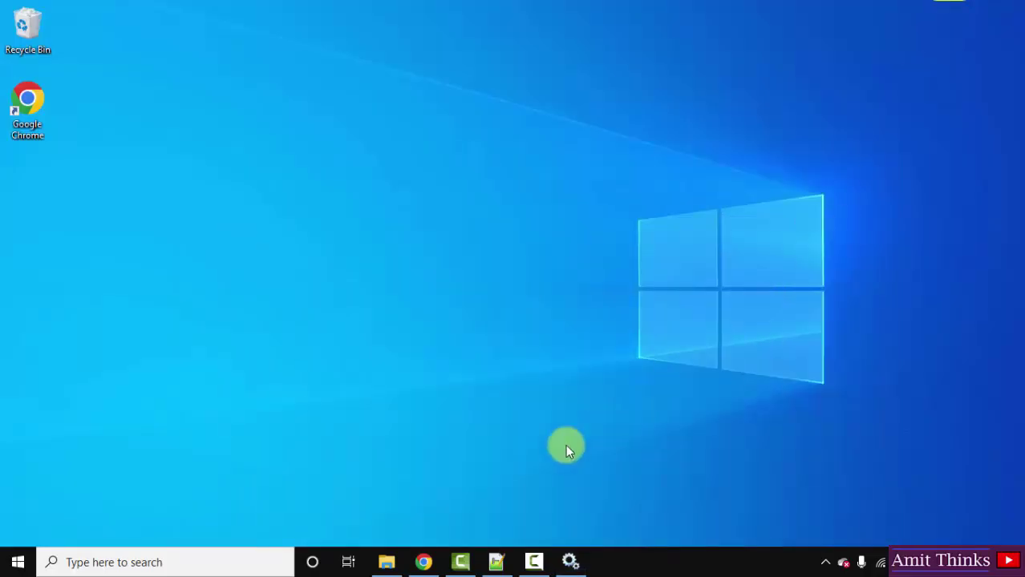
left_click(386, 562)
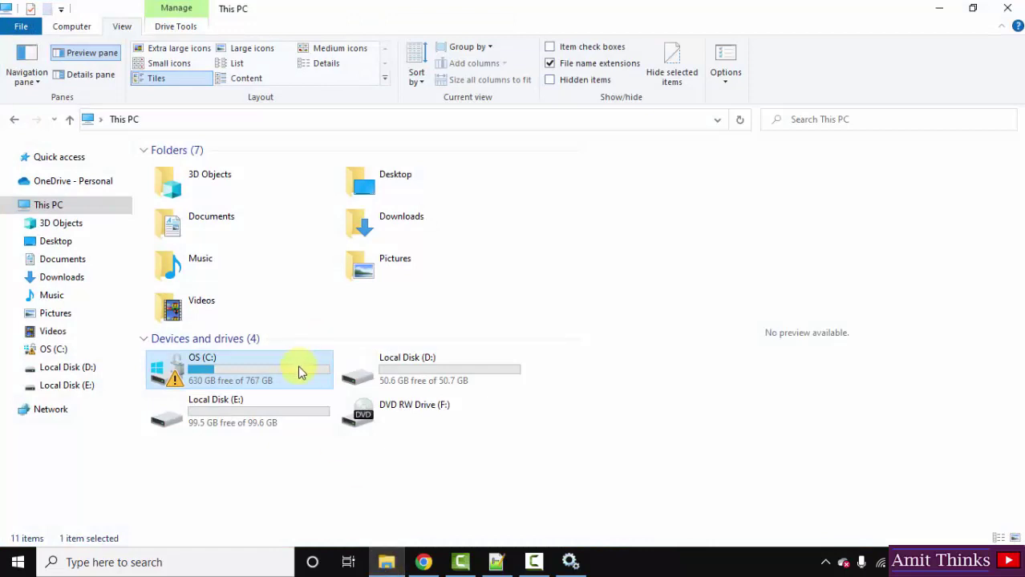
double_click(370, 374)
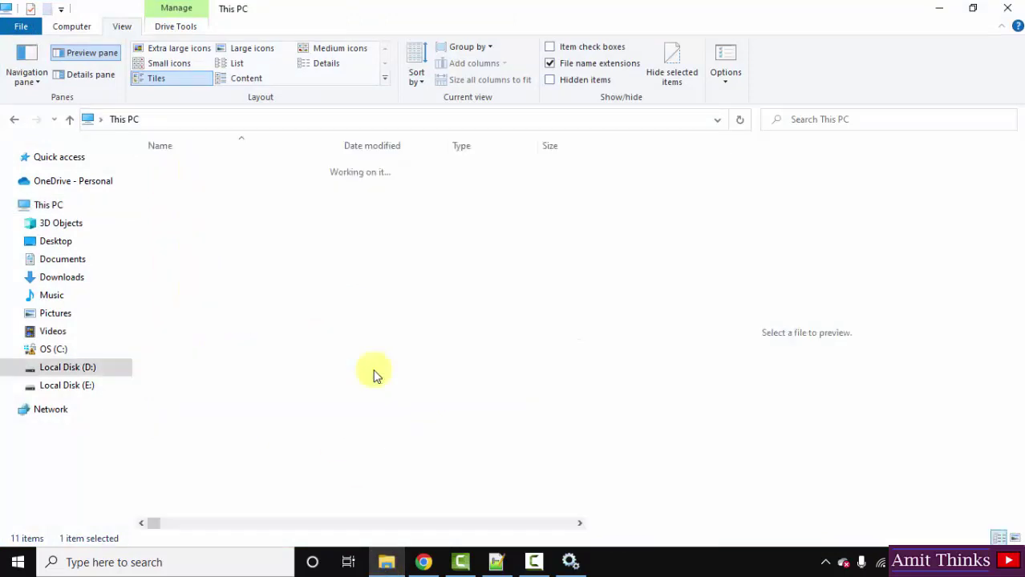
Step: Create a new text document on D: named mysql-init.txt
right_click(223, 265)
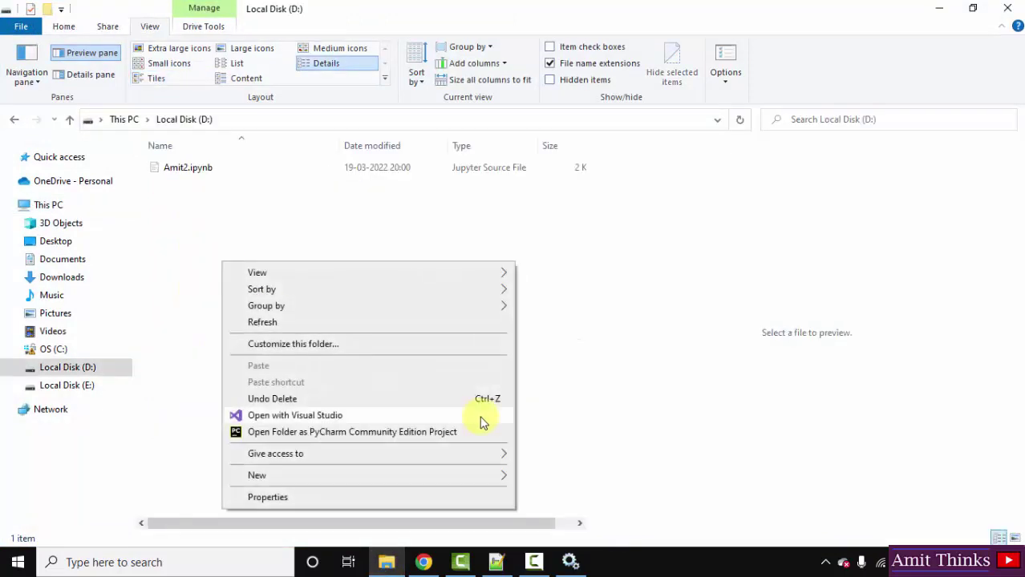
mouse_move(459, 479)
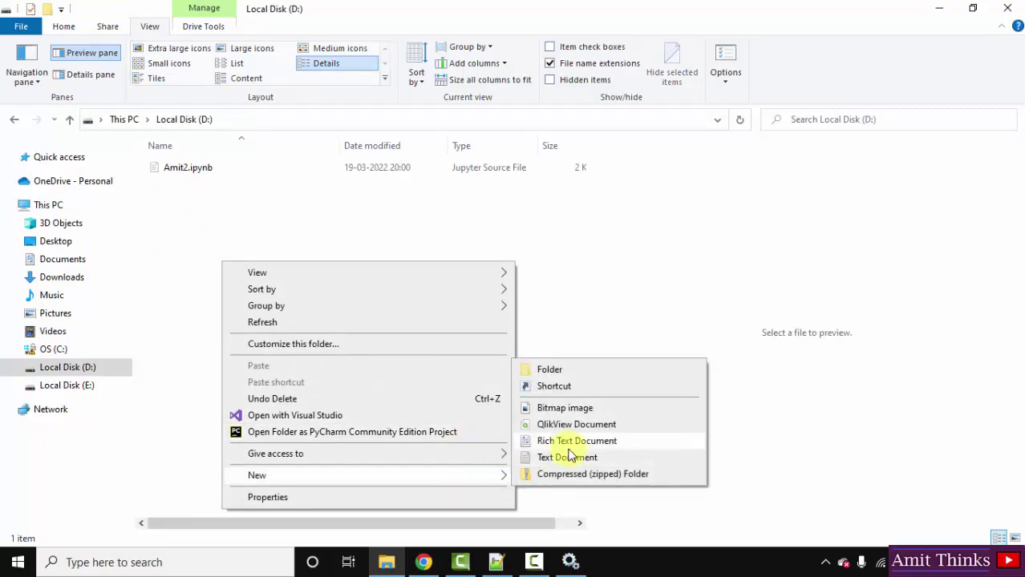
left_click(569, 457)
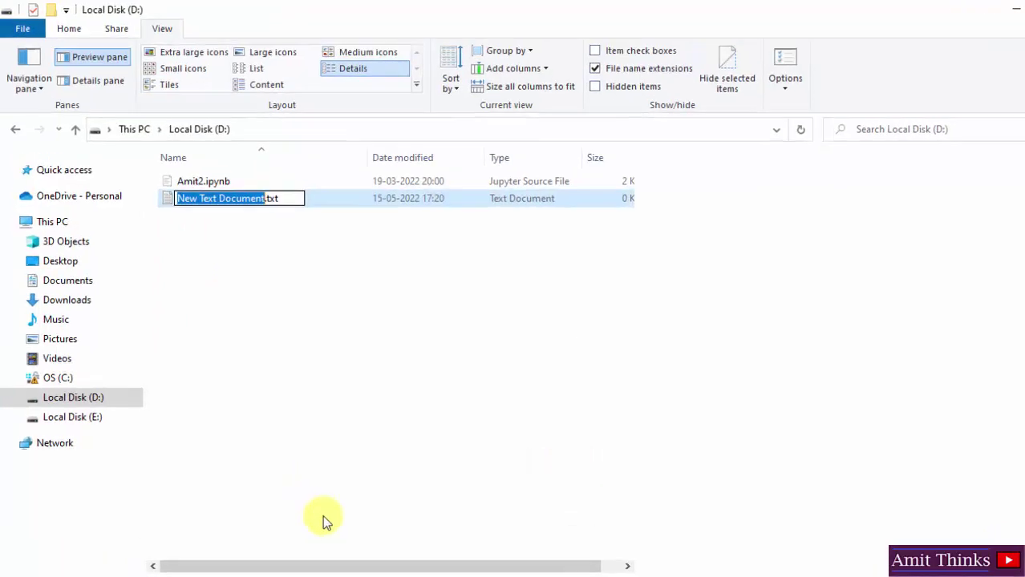
type("mysql")
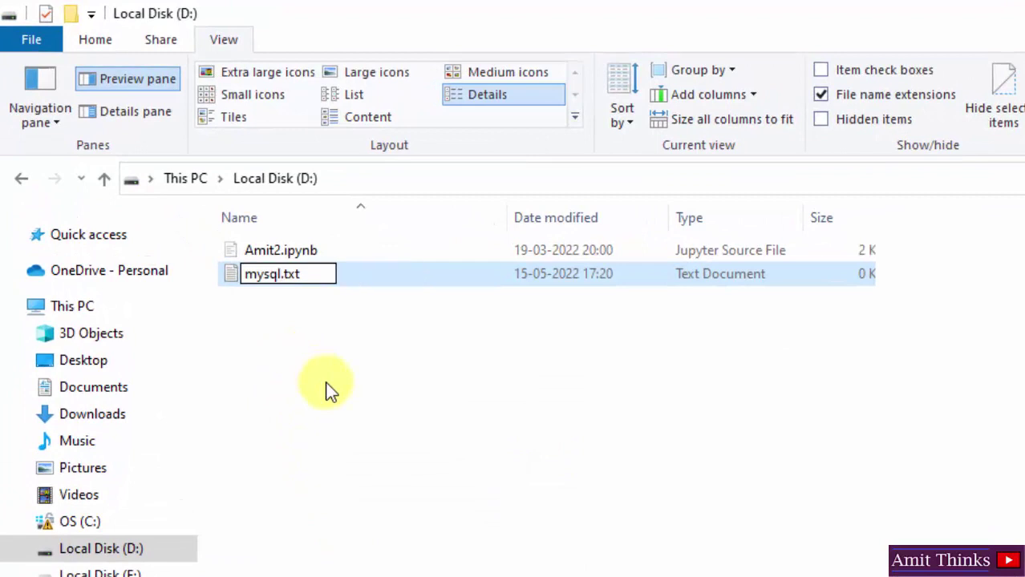
type("-init")
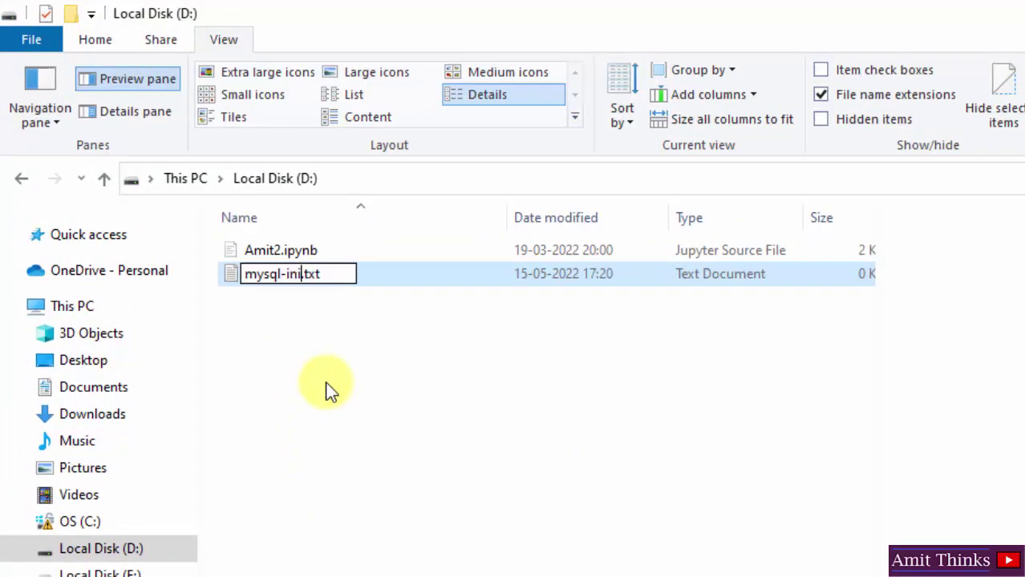
key("Return")
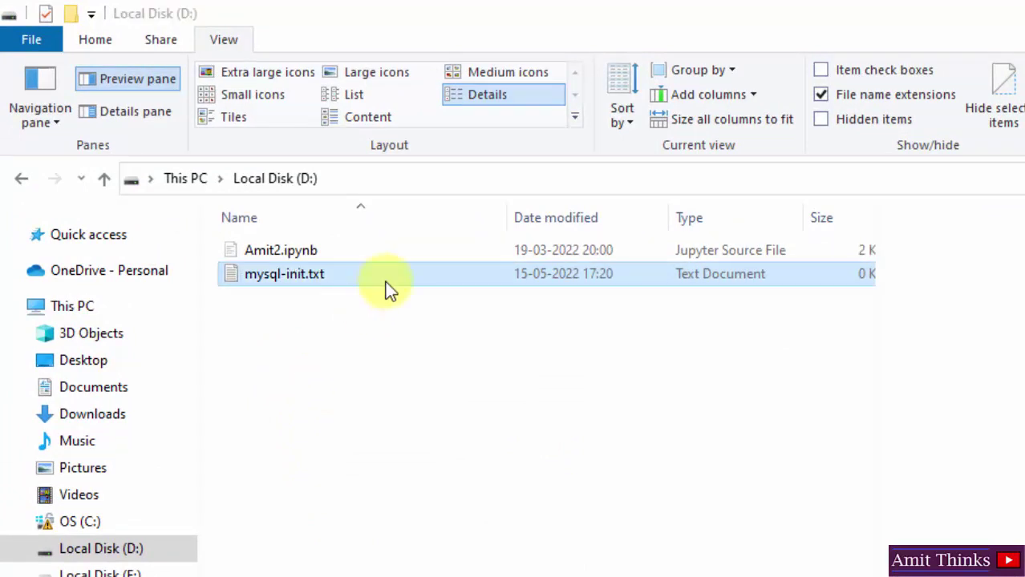
right_click(330, 271)
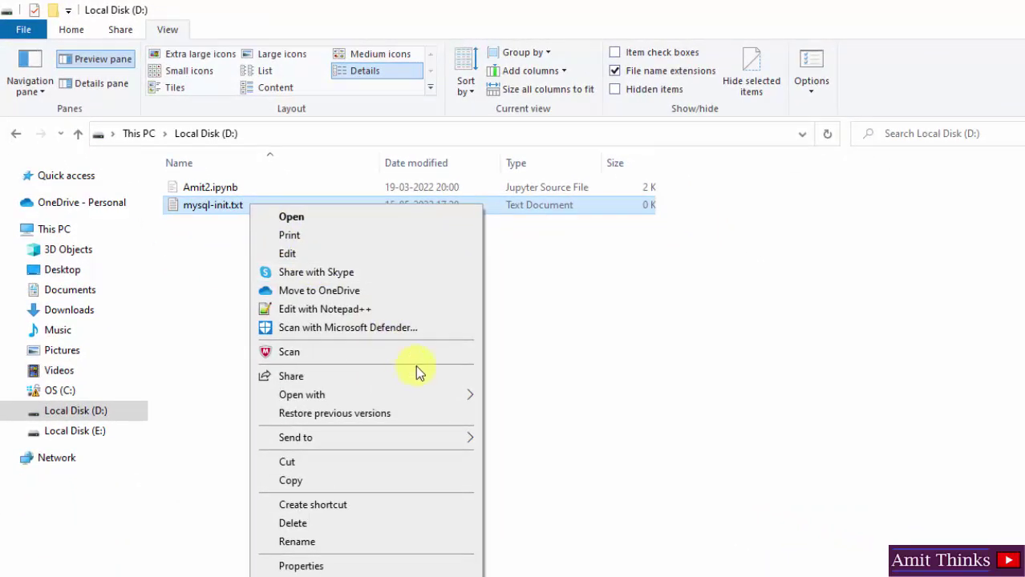
mouse_move(590, 536)
Step: Open mysql-init.txt in Notepad and write ALTER USER 'root'@'localhost' IDENTIFIED BY the new password
mouse_move(437, 399)
left_click(550, 401)
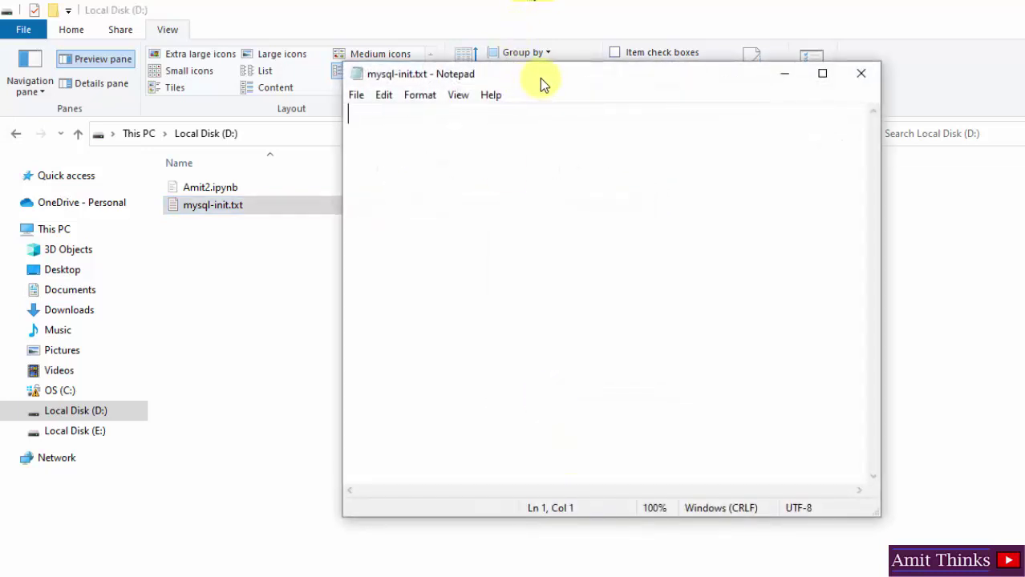
type("ALTER USER 'root'@'local")
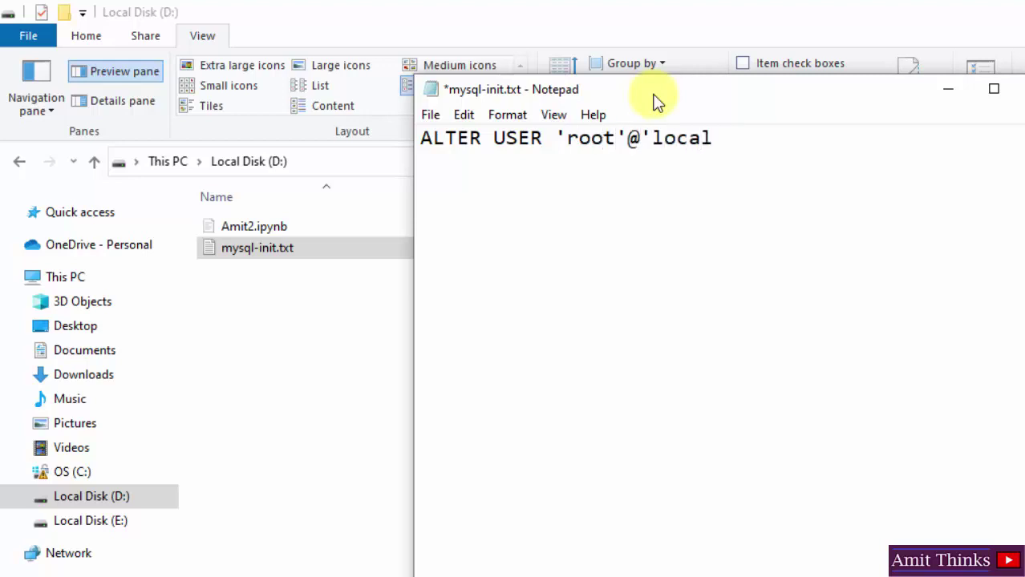
type("host' IDENTI")
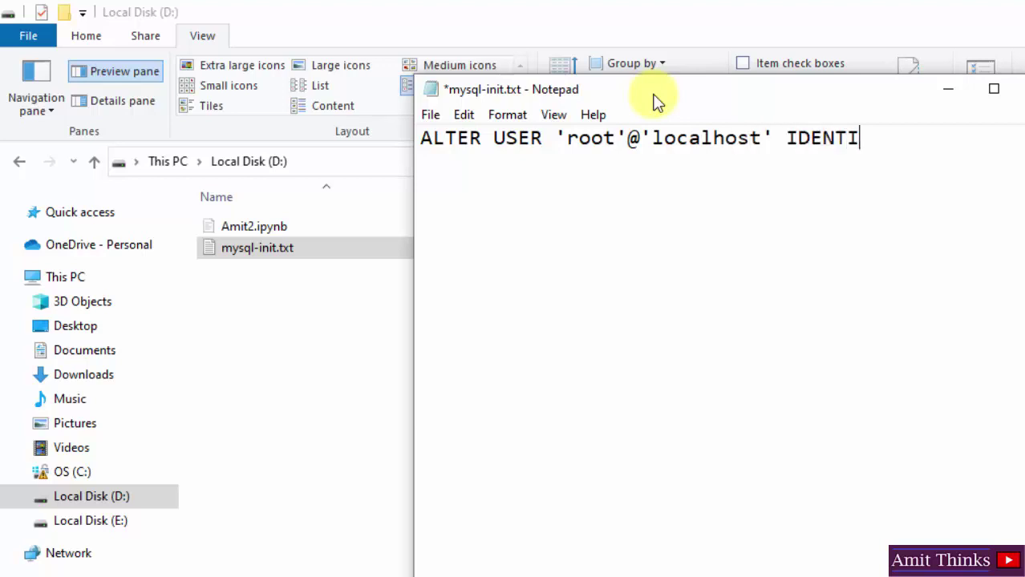
type("FIED BY ''")
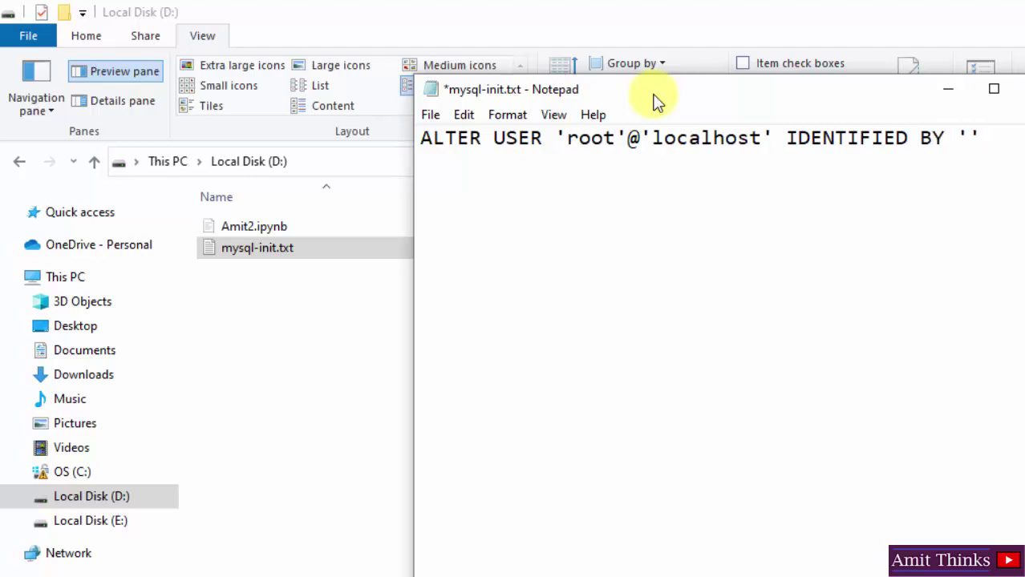
left_click(968, 137)
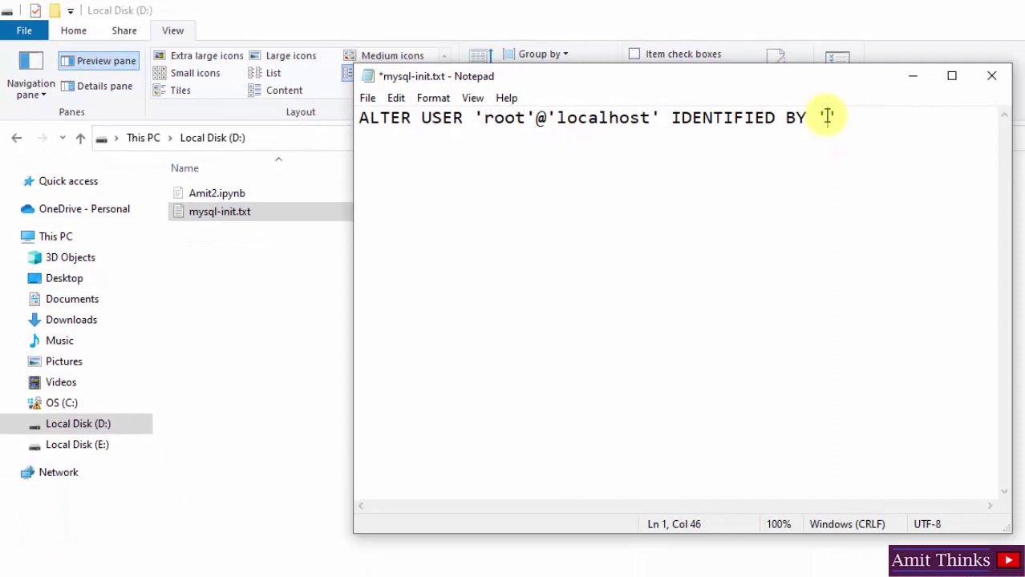
type("Exampl")
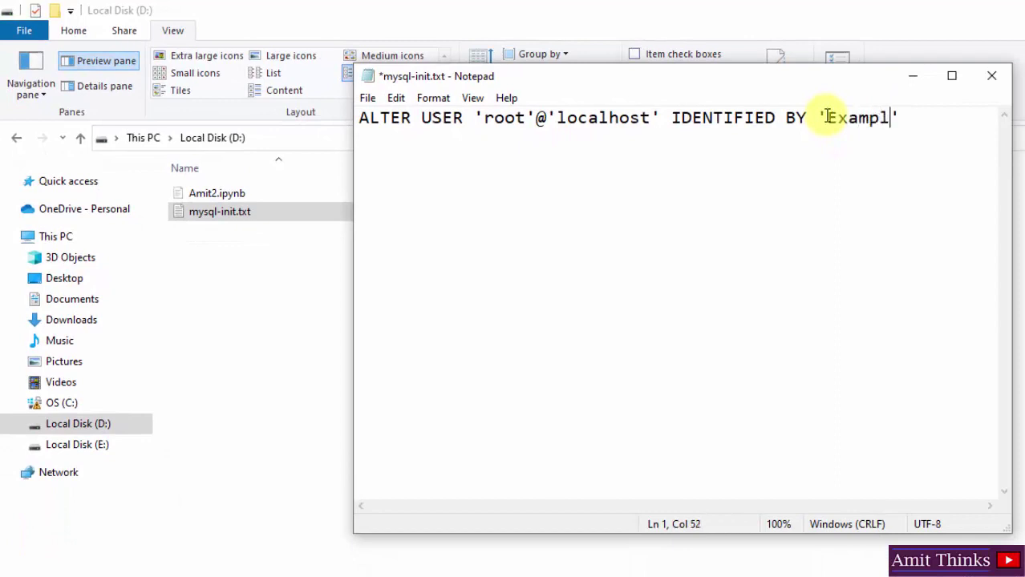
type("e@2022#")
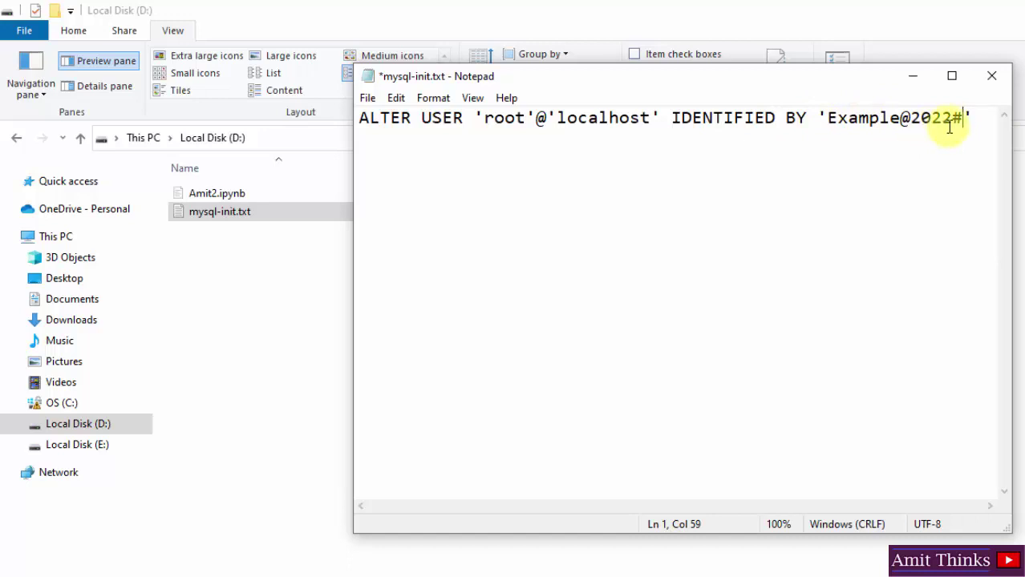
Step: Add the closing semicolon, save the file, and minimize Notepad
left_click(367, 98)
left_click(412, 176)
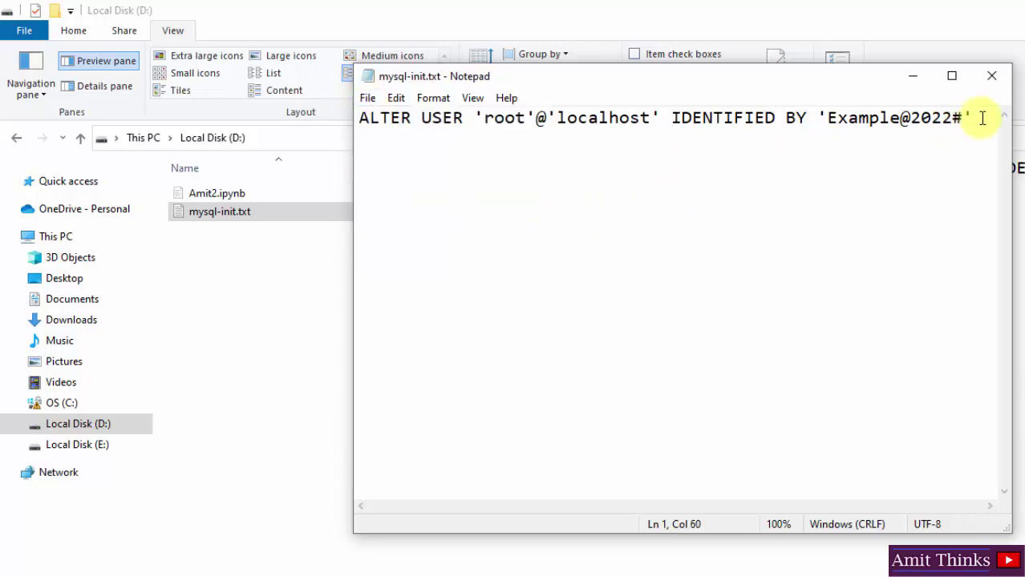
type(";")
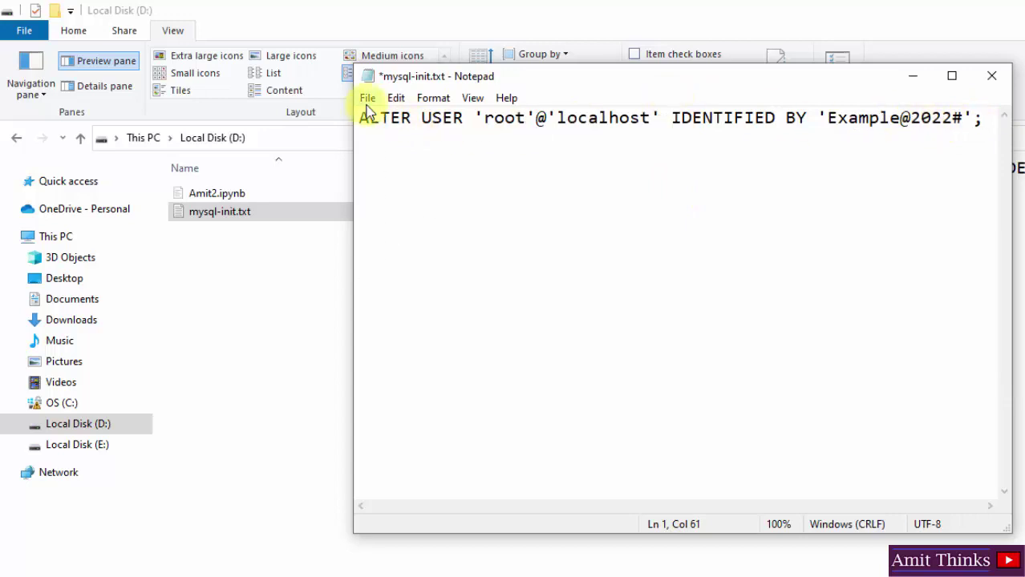
left_click(367, 97)
left_click(396, 174)
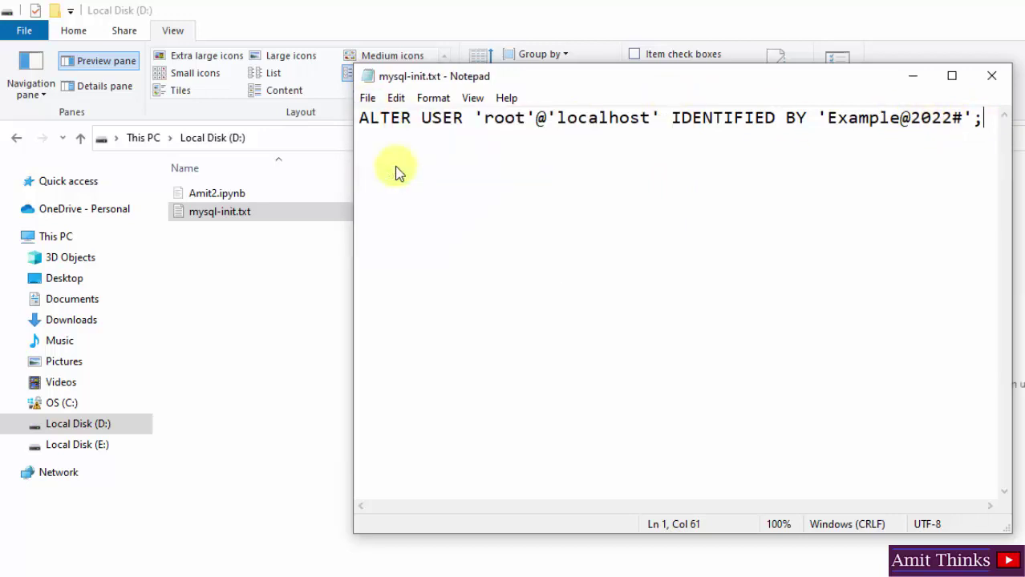
left_click(912, 75)
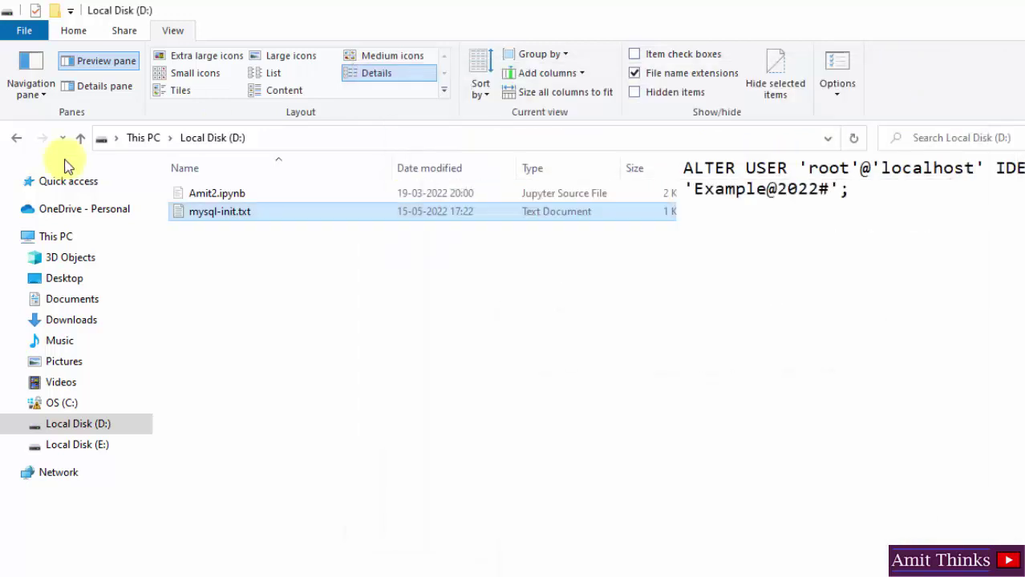
Step: Browse to C:\Program Files\MySQL\MySQL Server 8.0\bin in File Explorer
left_click(134, 138)
left_click(305, 421)
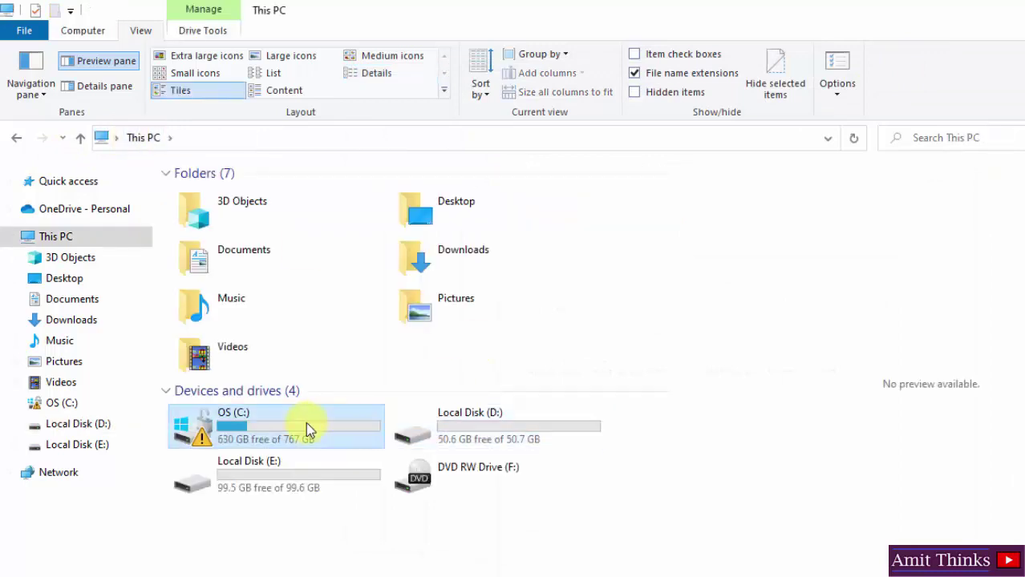
double_click(306, 422)
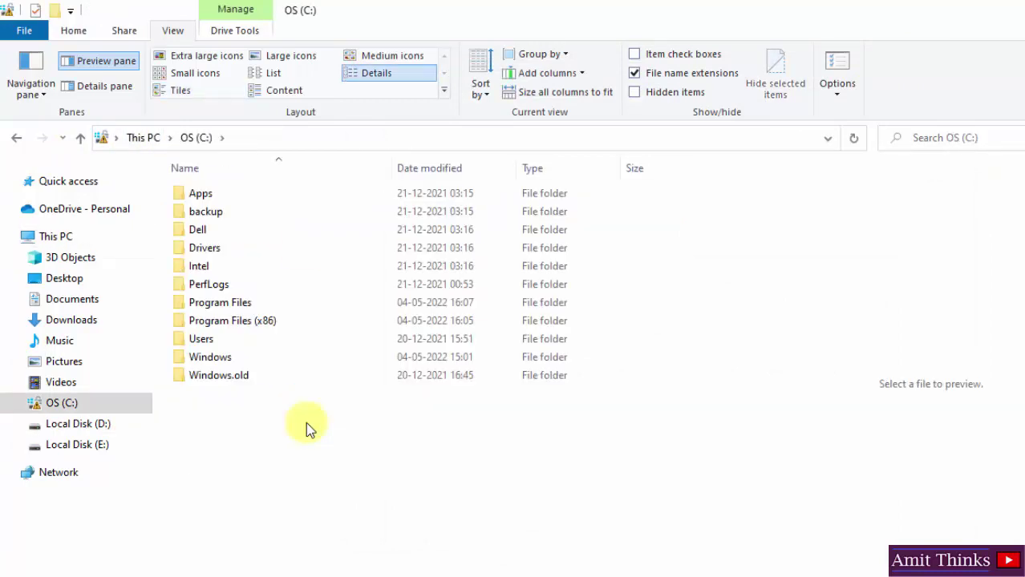
double_click(278, 303)
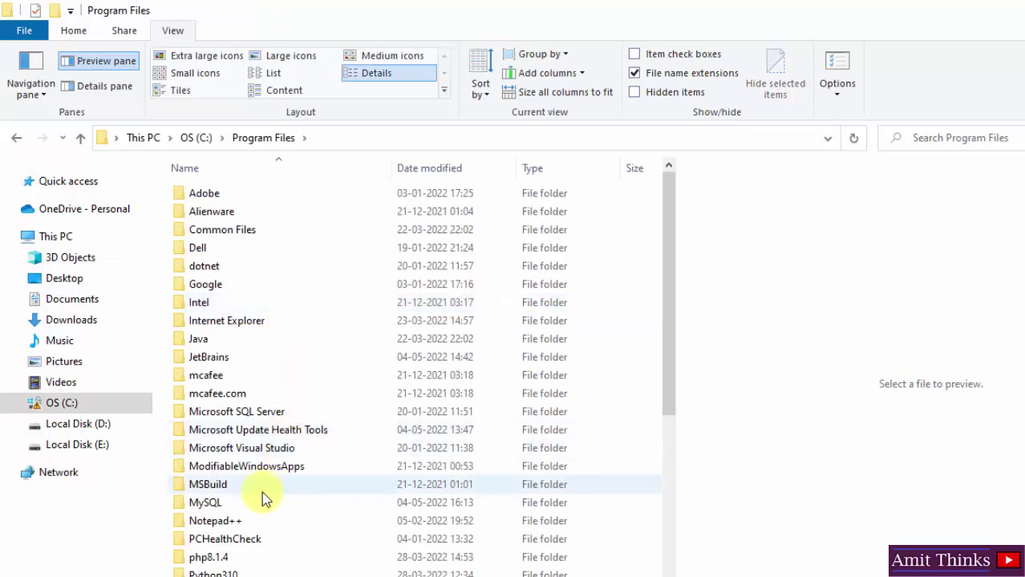
left_click(250, 501)
double_click(250, 501)
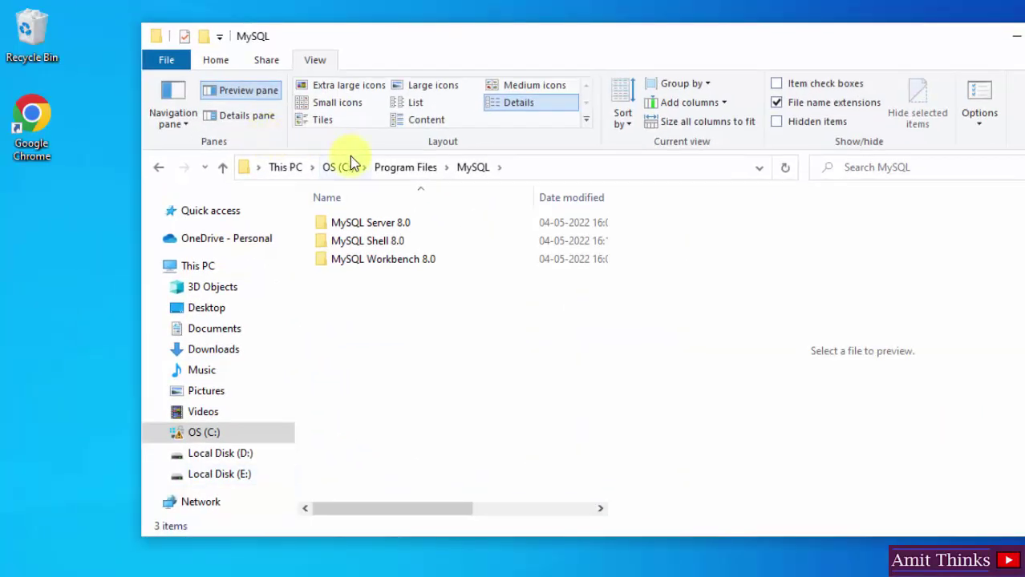
double_click(425, 227)
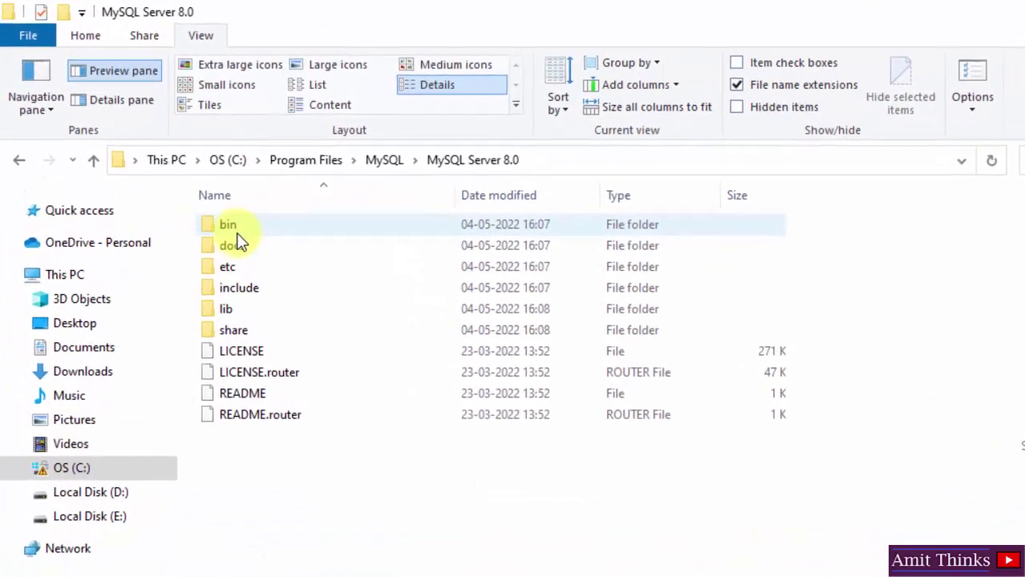
left_click(343, 226)
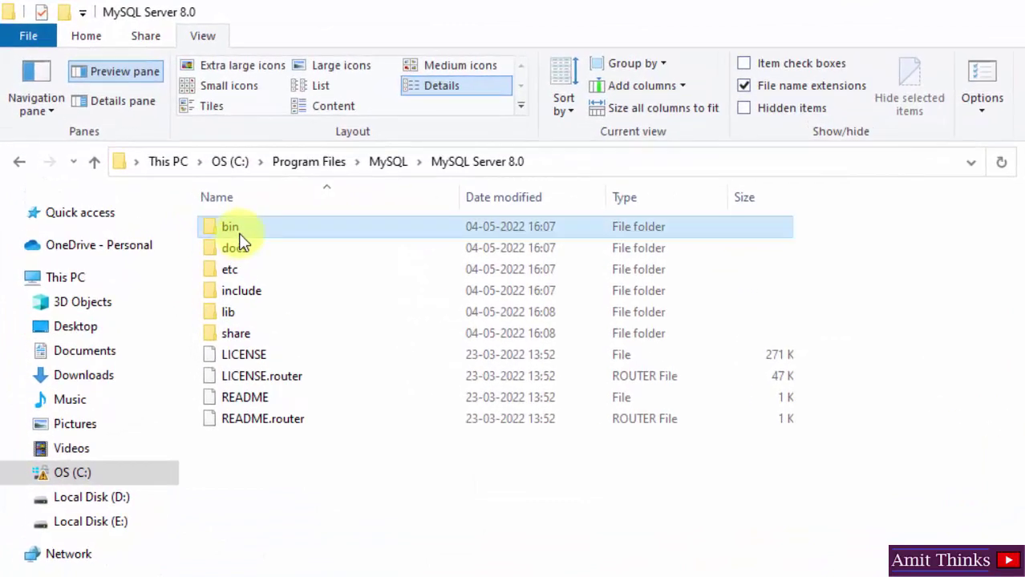
double_click(240, 240)
Step: Copy the bin folder's full path from the address bar
left_click(620, 155)
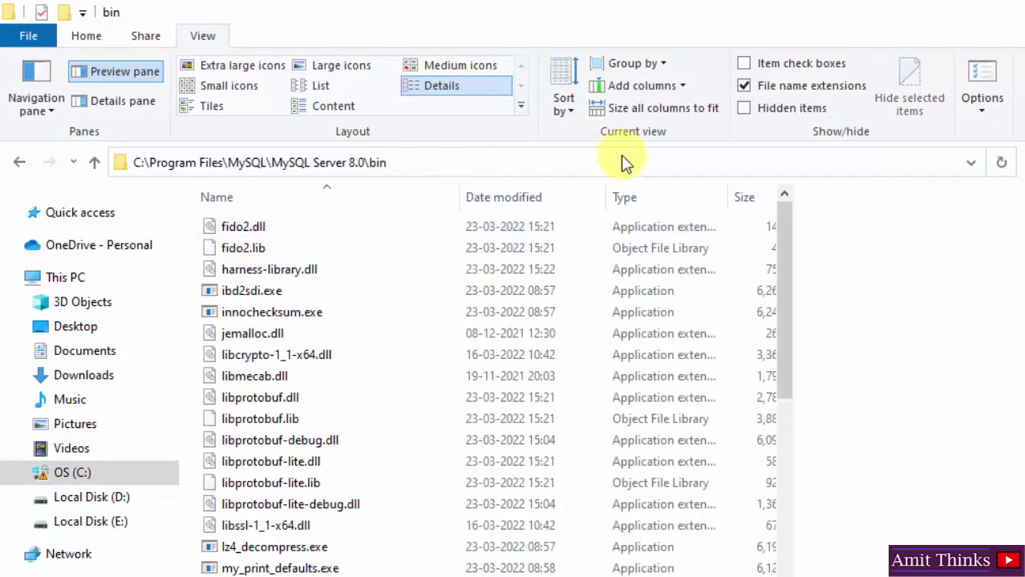
right_click(362, 163)
left_click(452, 226)
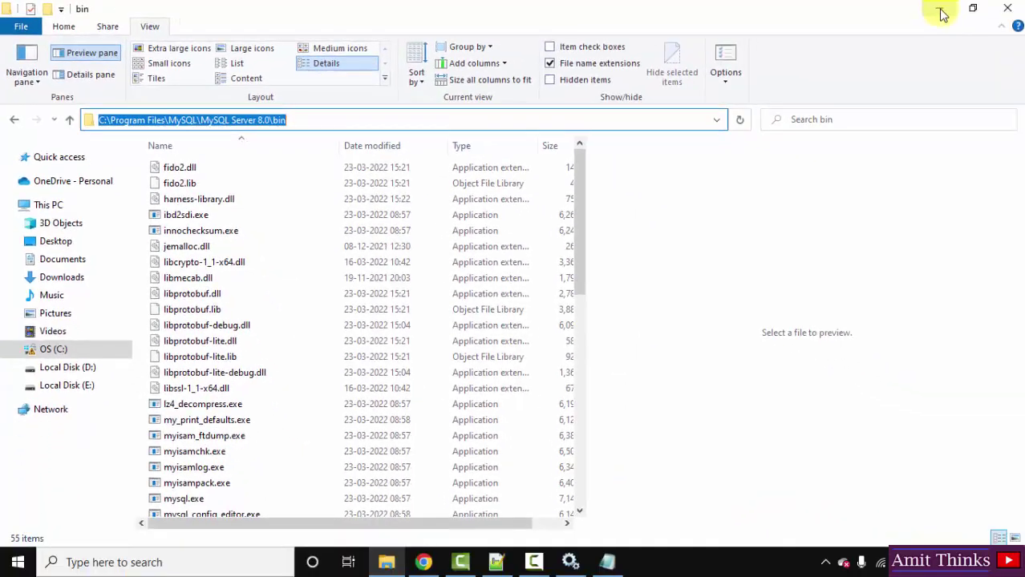
Step: Minimize Explorer and launch Command Prompt from a Start search for 'cmd'
left_click(940, 10)
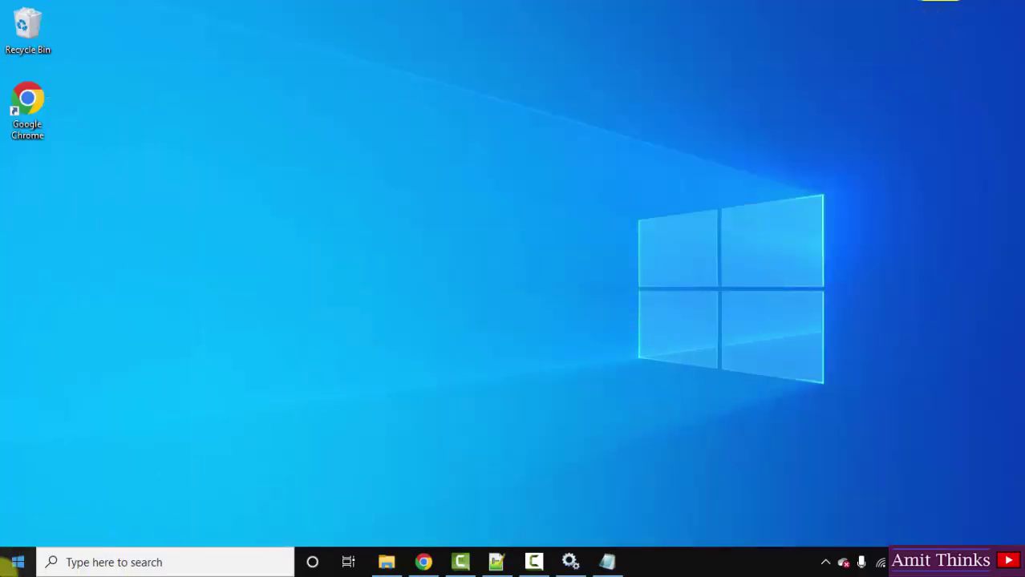
left_click(9, 566)
type("cmd")
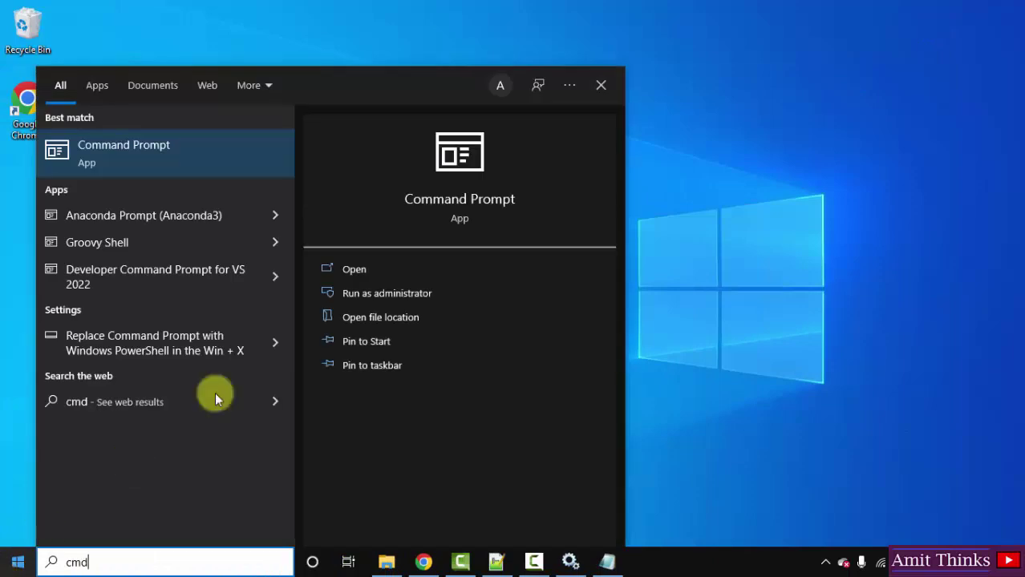
left_click(443, 265)
Step: Change directory to the pasted MySQL Server 8.0 bin path with cd ""
type("cd")
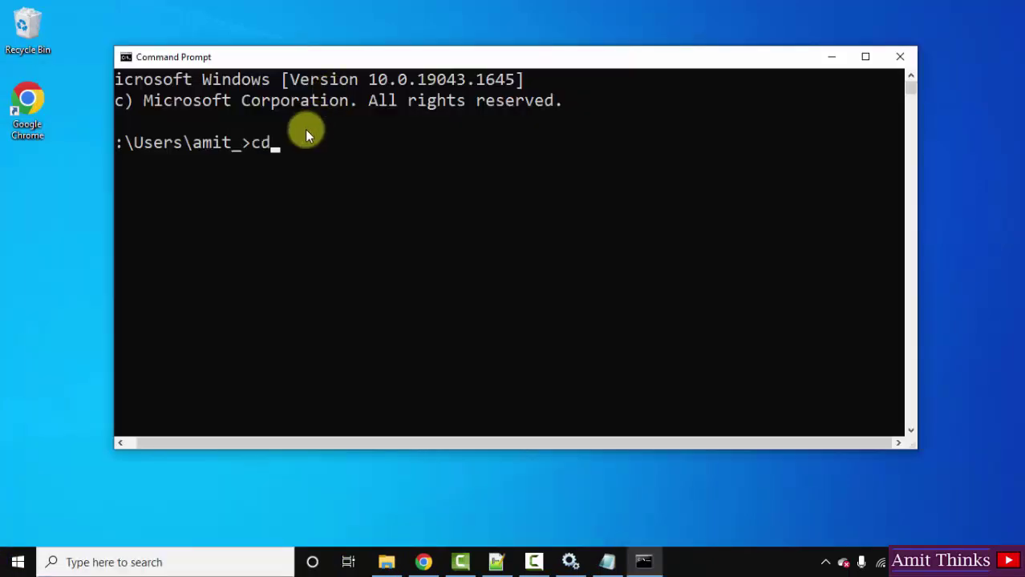
type(" \"\"")
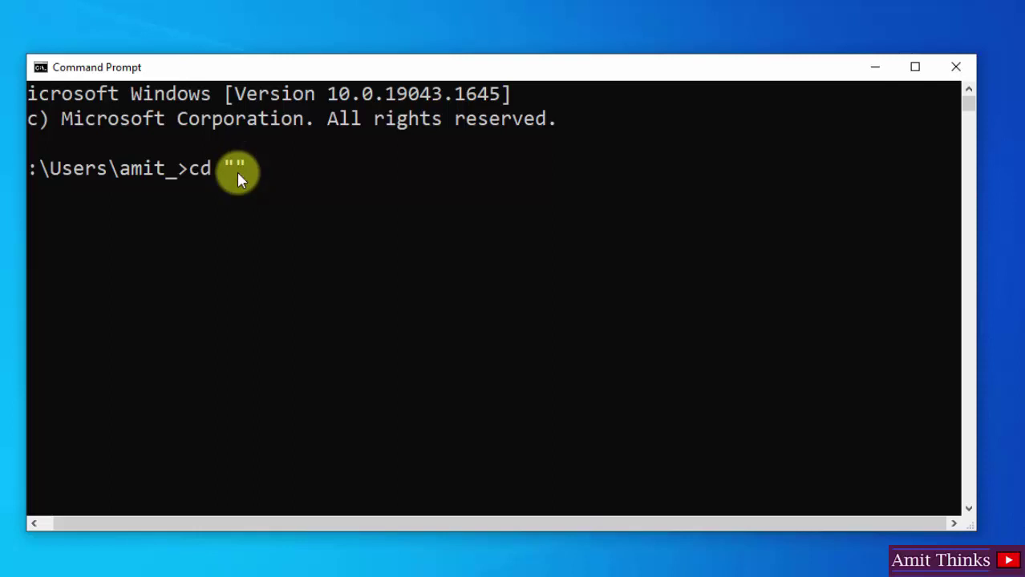
key("ctrl+v")
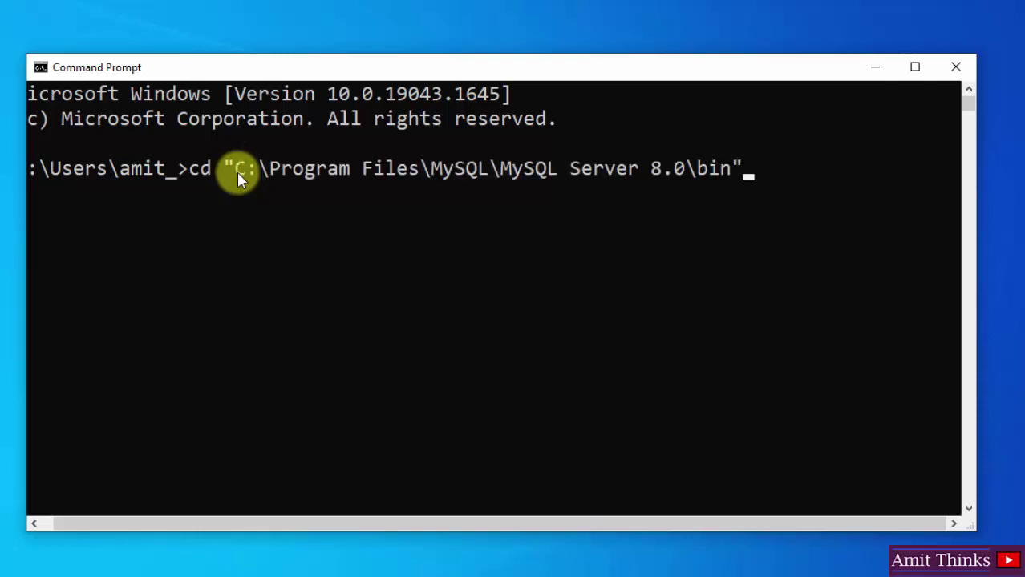
key("Return")
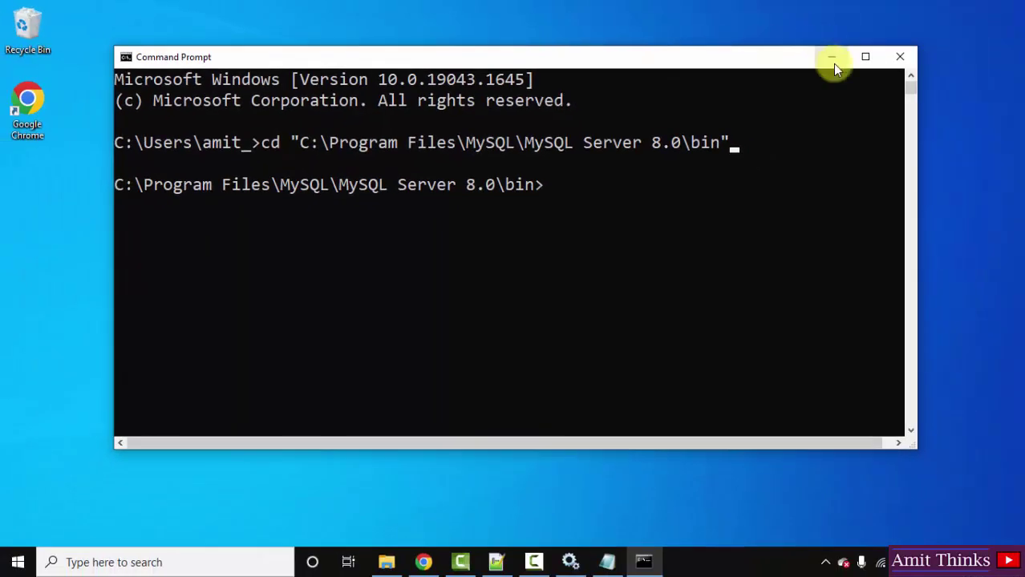
Step: Minimize Command Prompt and return File Explorer to the OS (C:) drive
left_click(832, 63)
left_click(388, 561)
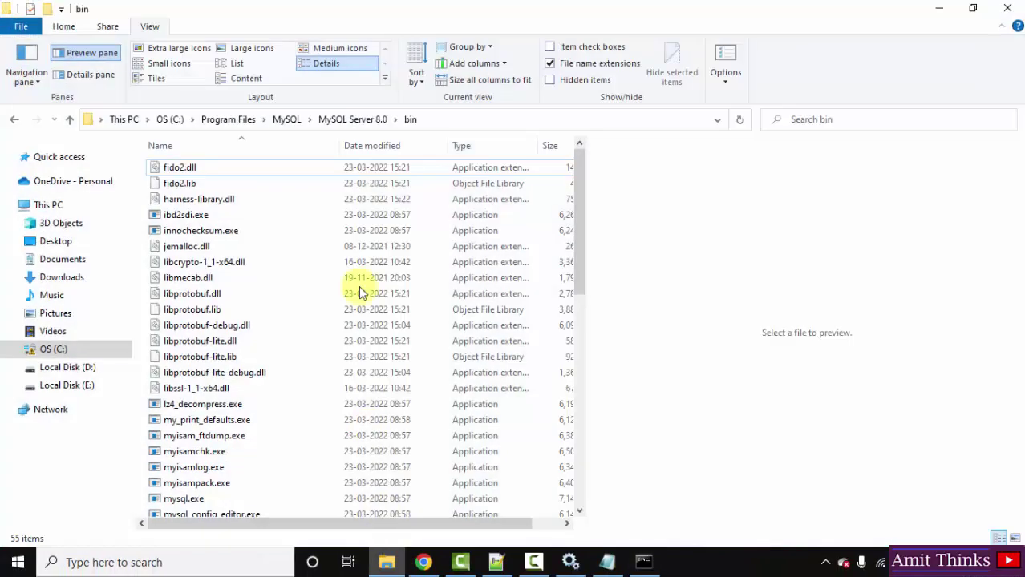
left_click(166, 119)
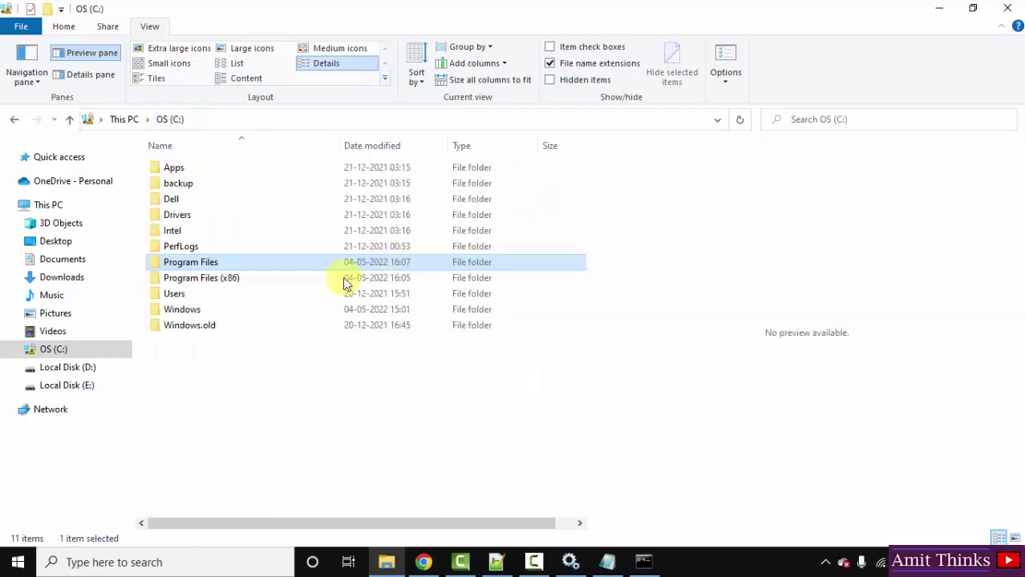
left_click(309, 352)
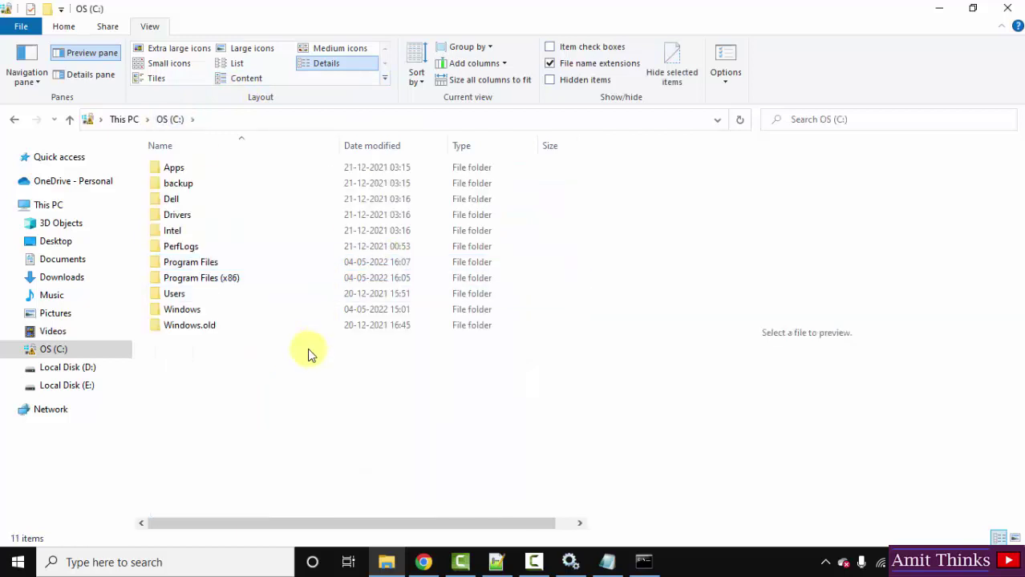
left_click(237, 119)
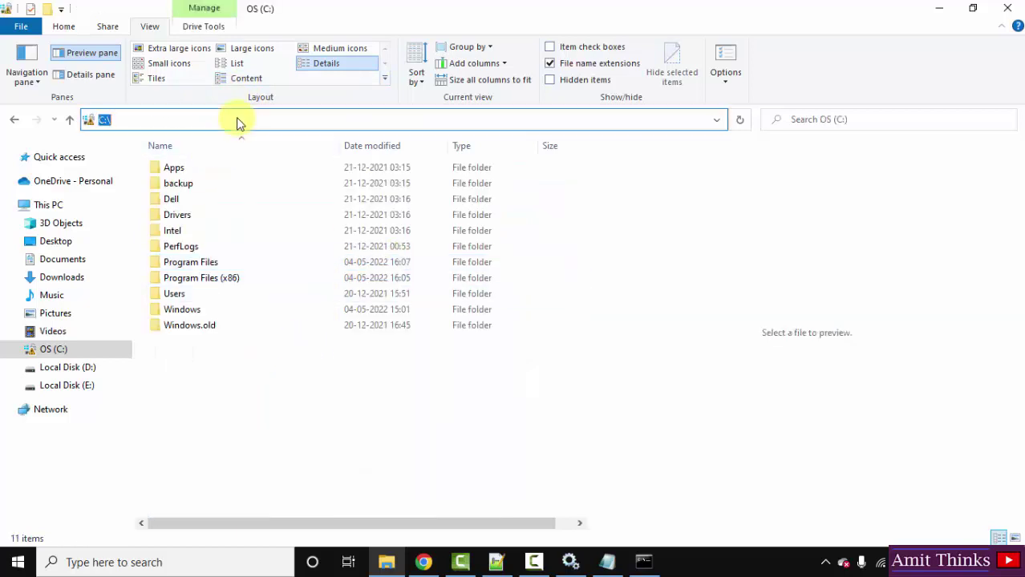
left_click(71, 210)
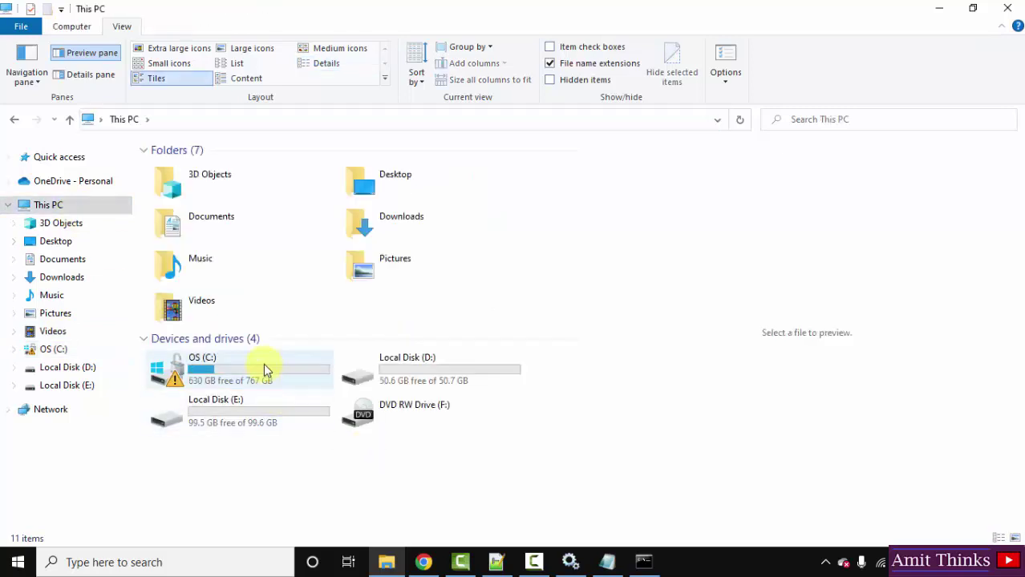
double_click(263, 365)
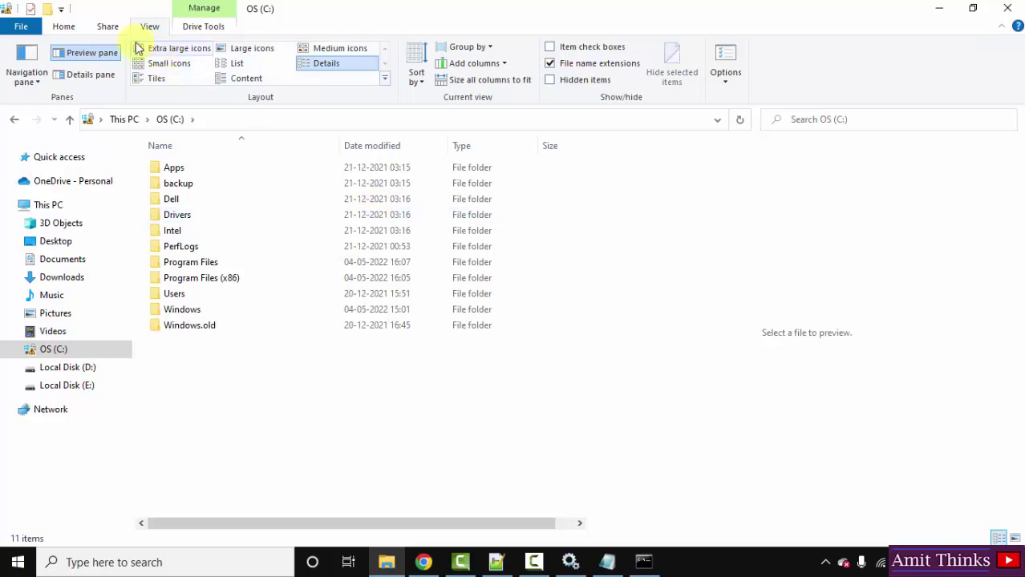
Step: Turn on Hidden items in the View options so ProgramData appears
left_click(64, 27)
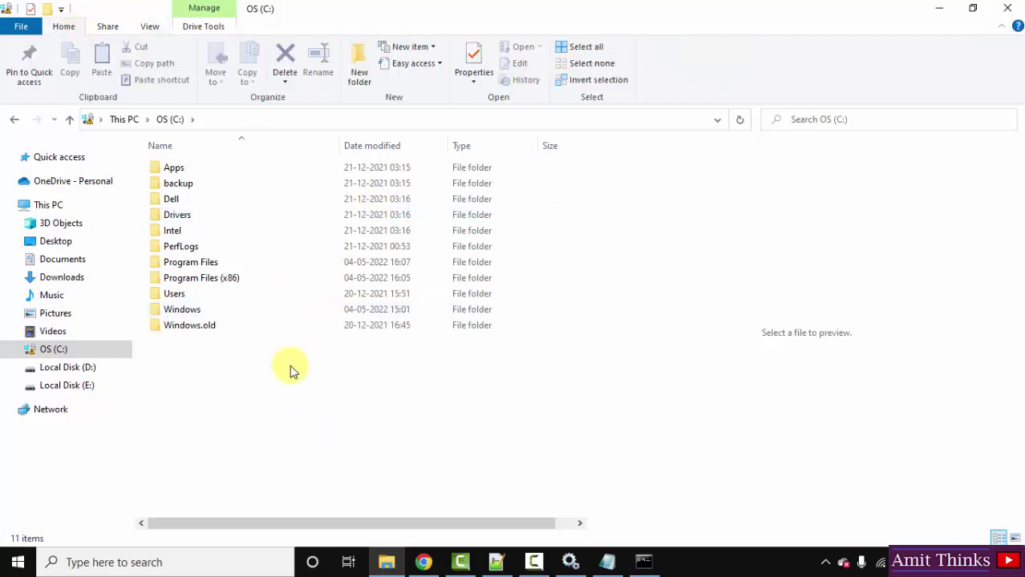
left_click(151, 29)
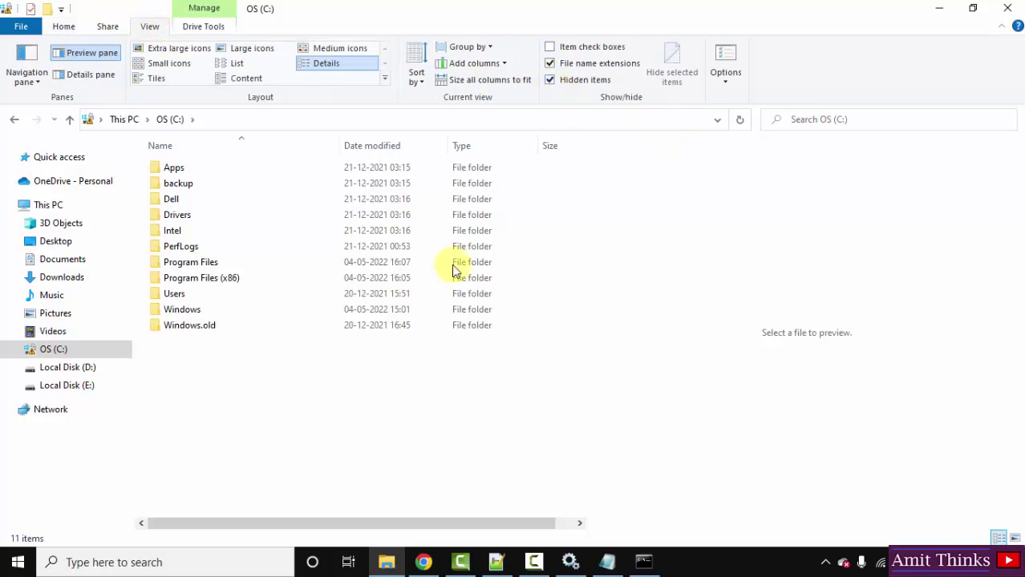
left_click(244, 403)
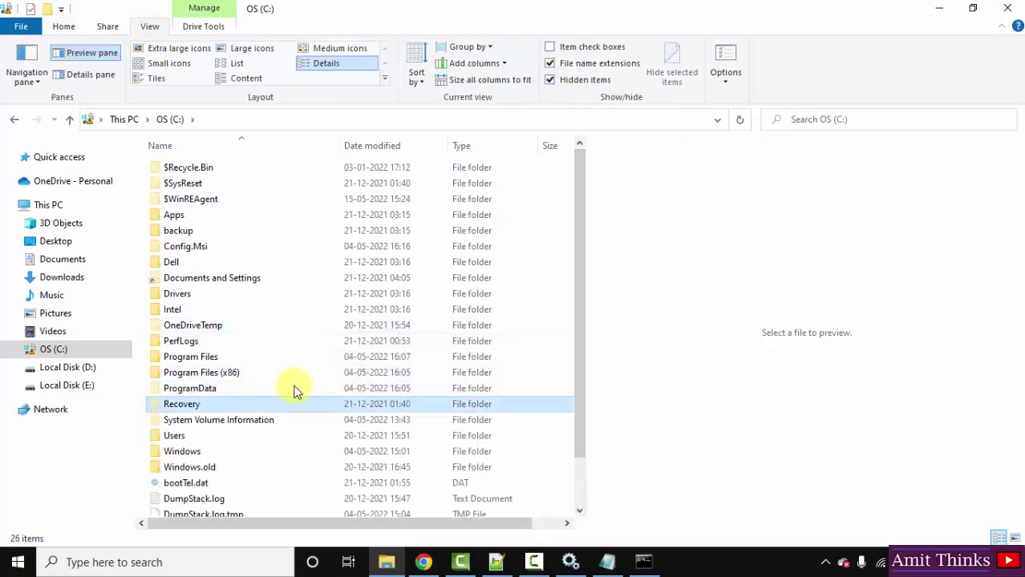
left_click(567, 453)
scroll(574, 460, "down", 1)
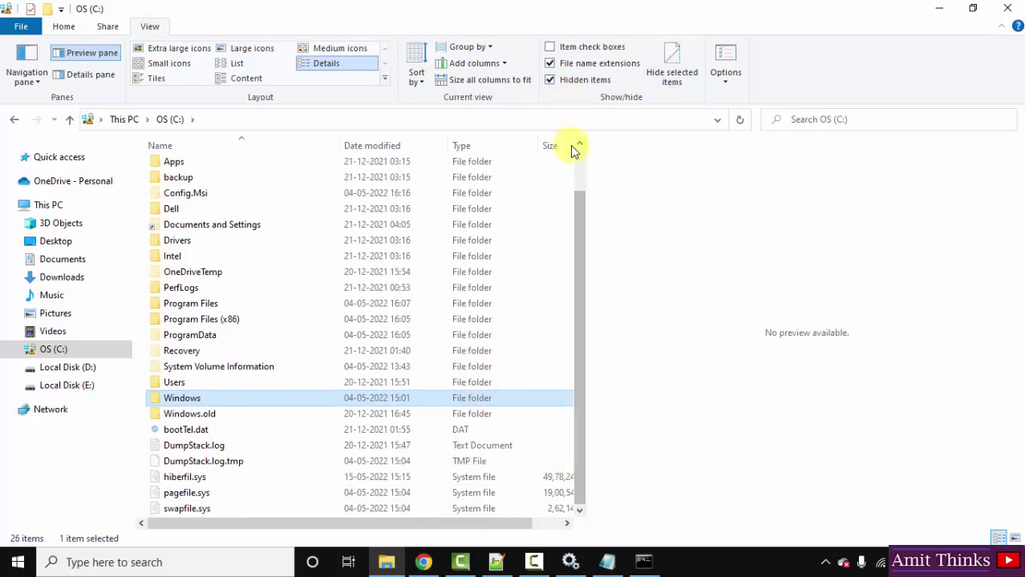
scroll(574, 153, "up", 1)
Step: Open C:\ProgramData\MySQL\MySQL Server 8.0 and select my.ini
left_click(203, 395)
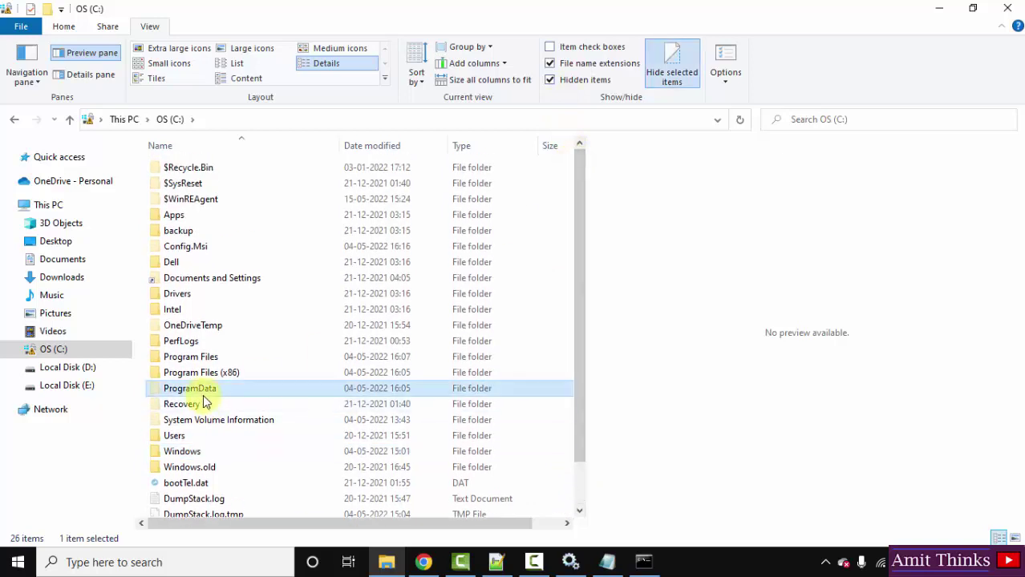
double_click(250, 388)
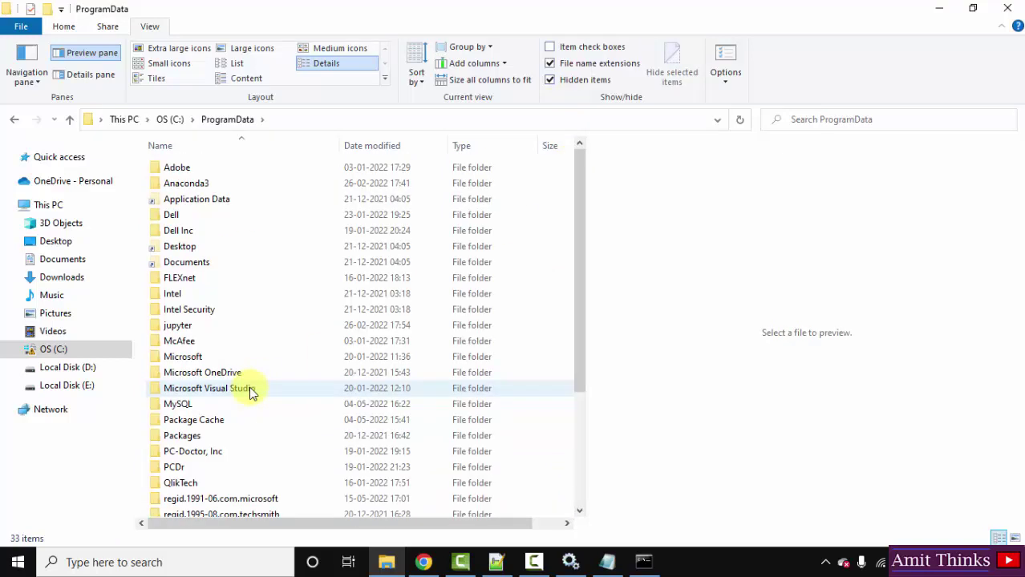
left_click(206, 408)
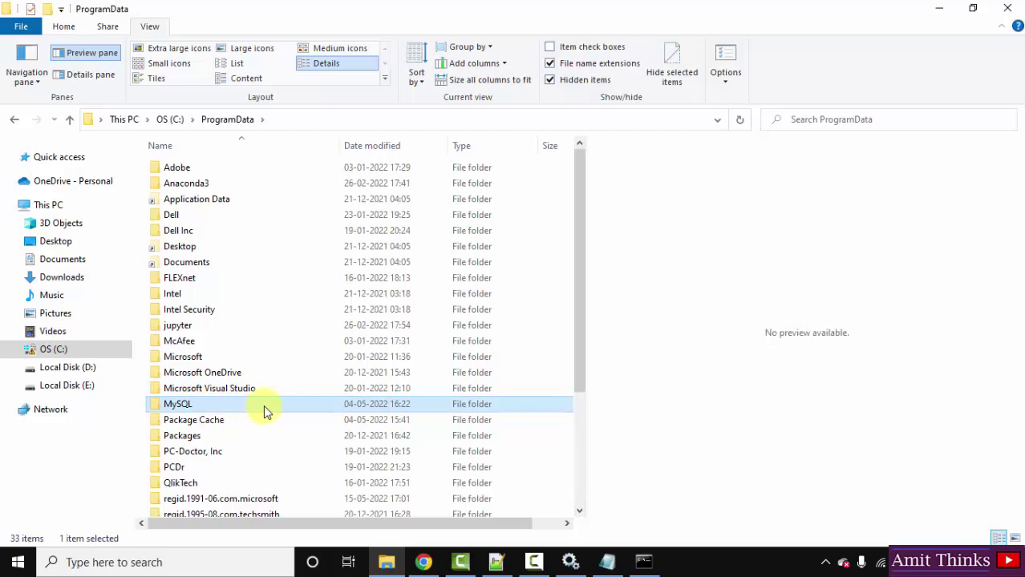
double_click(262, 405)
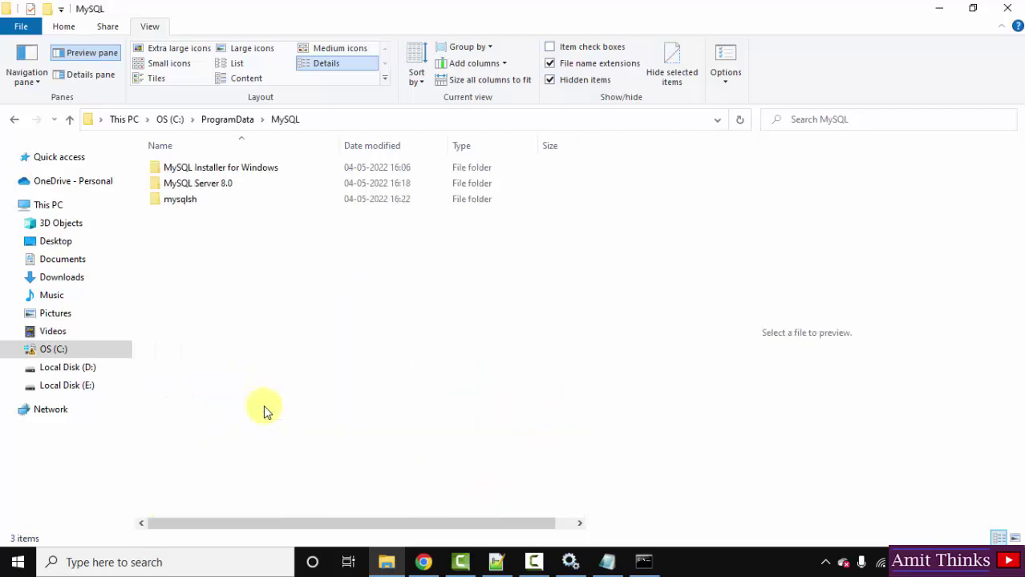
double_click(256, 182)
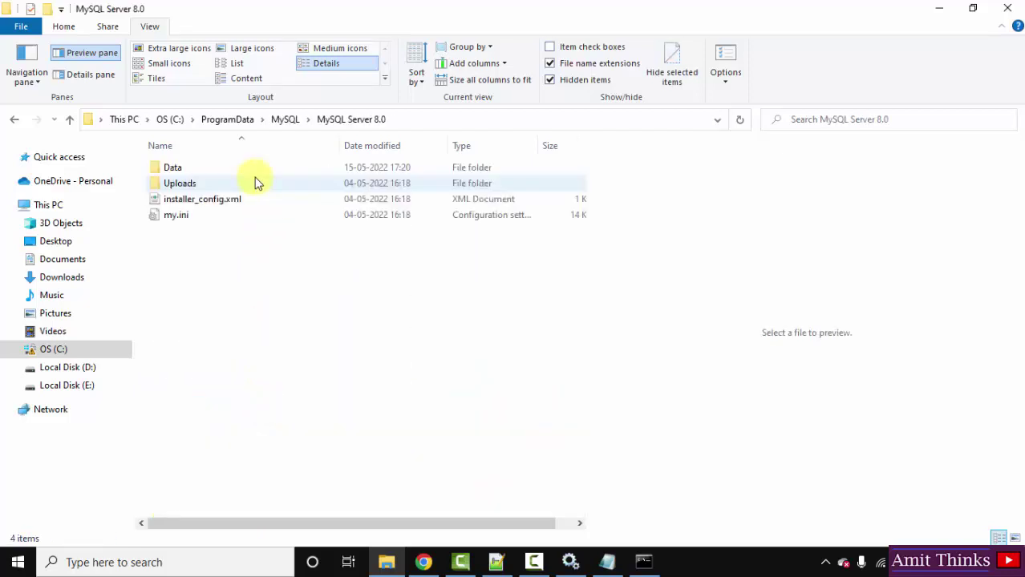
left_click(211, 215)
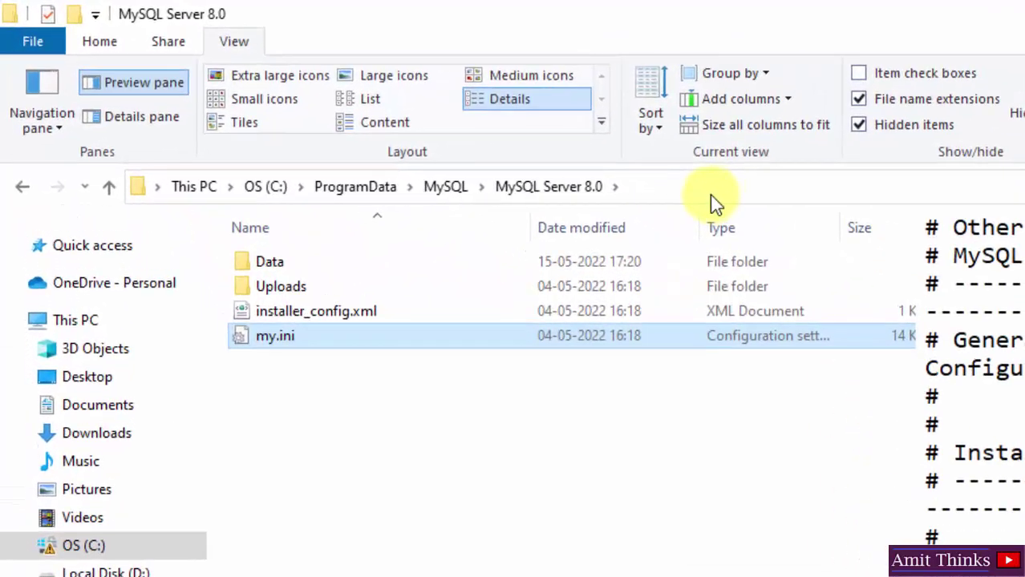
Step: Copy the path C:\ProgramData\MySQL\MySQL Server 8.0\my.ini and minimize Explorer
left_click(685, 176)
left_click(685, 176)
type("\\my")
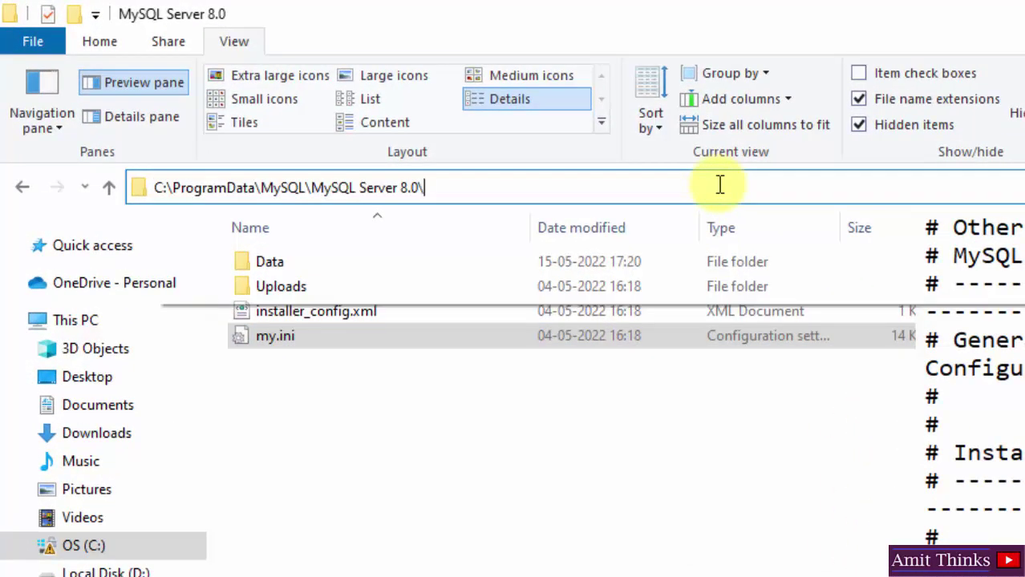
key("Down")
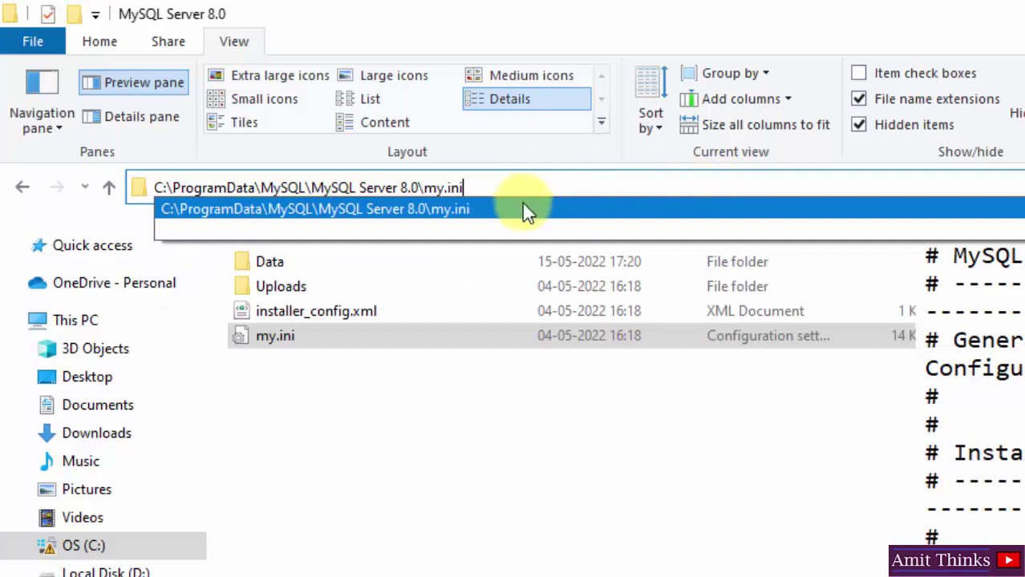
key("Return")
right_click(450, 186)
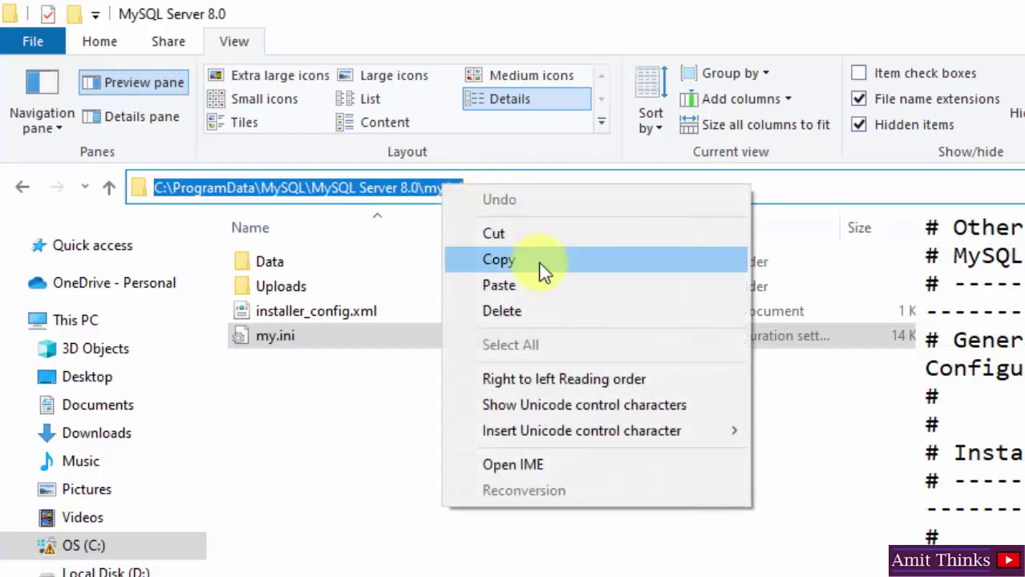
left_click(533, 260)
left_click(553, 413)
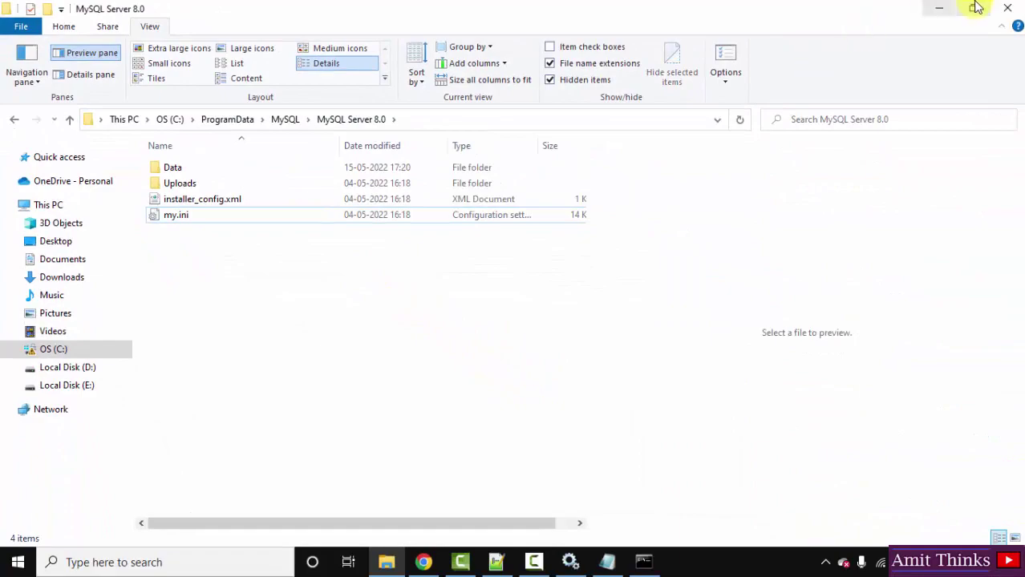
left_click(940, 9)
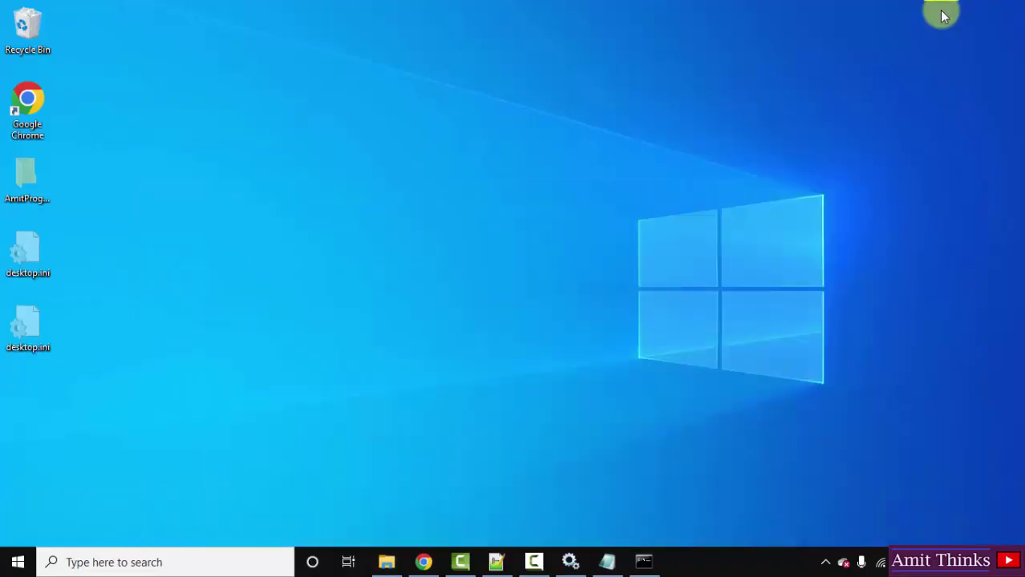
Step: Enter mysqld --defaults-file="" in Command Prompt with the my.ini path pasted inside the quotes
left_click(643, 562)
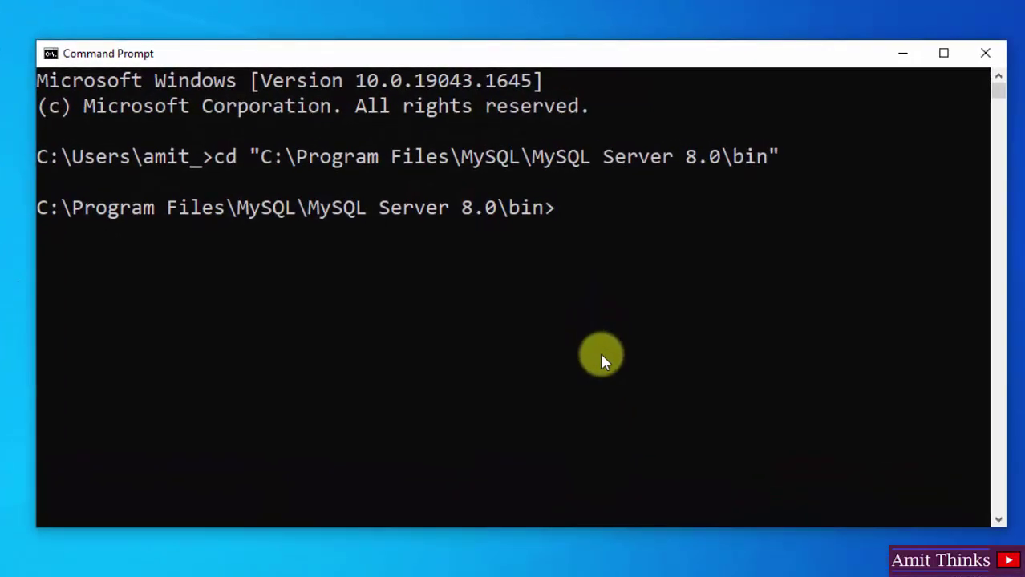
type("mysqld")
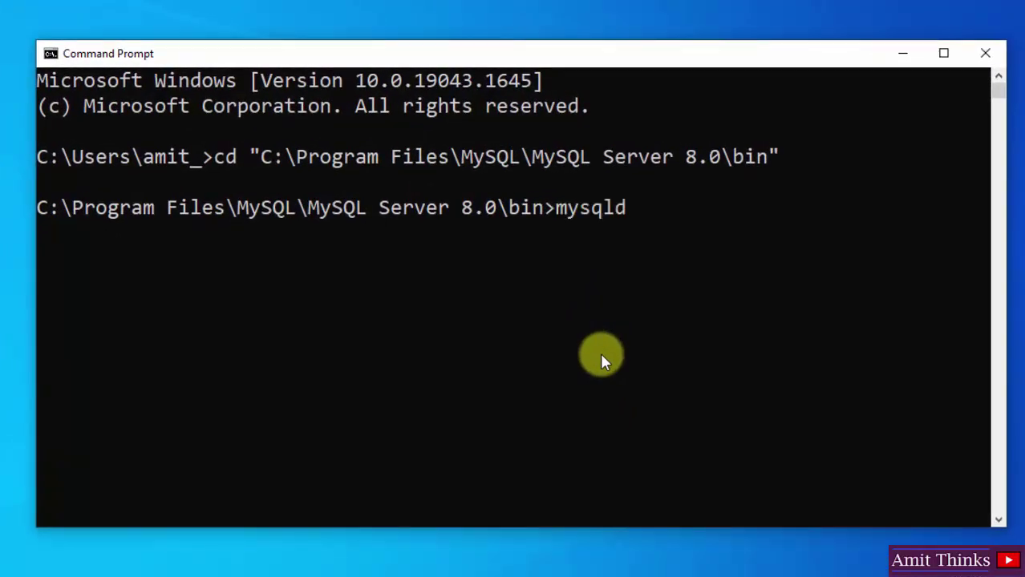
type(" --defaults")
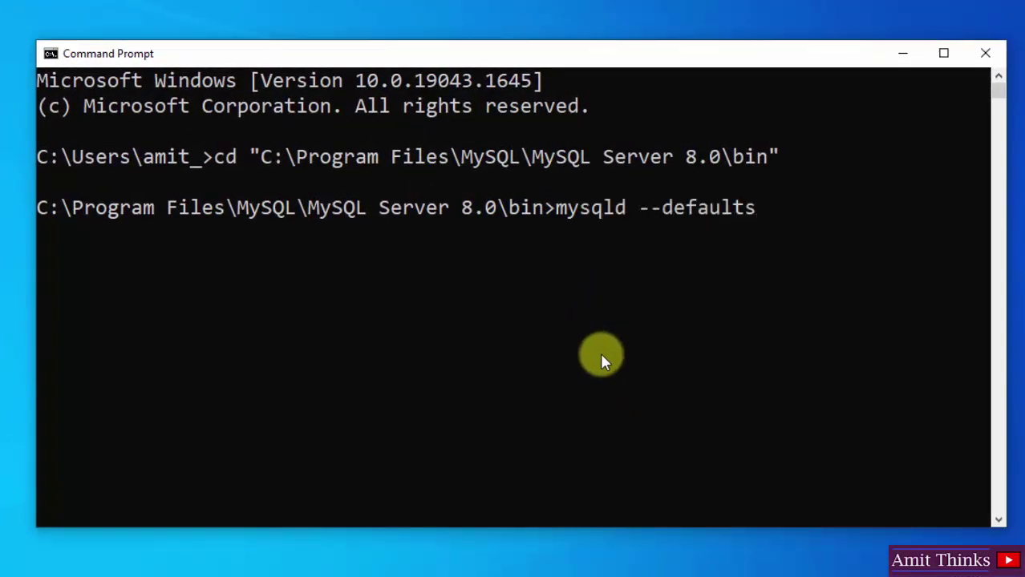
type("-file")
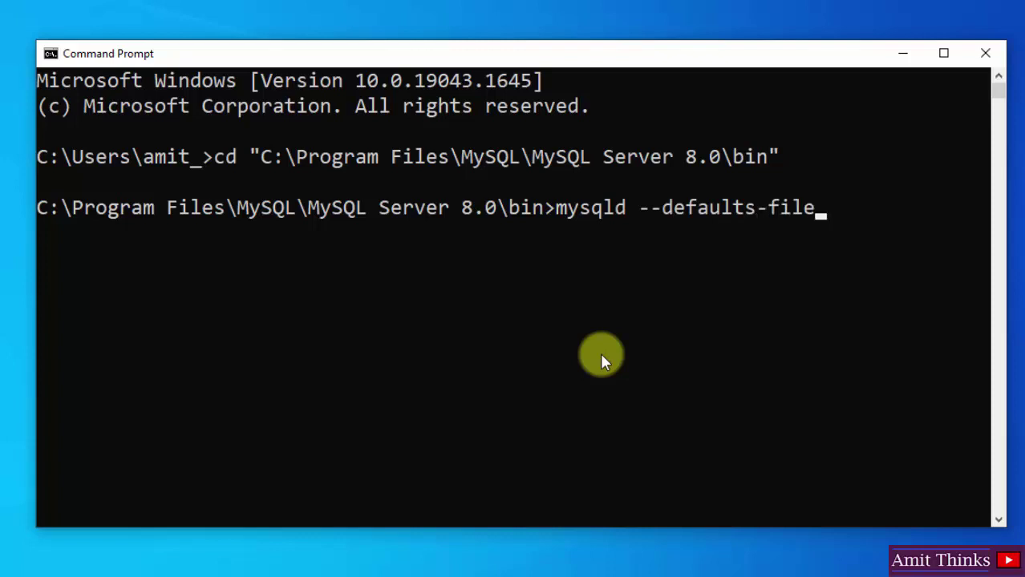
type("=\"\"")
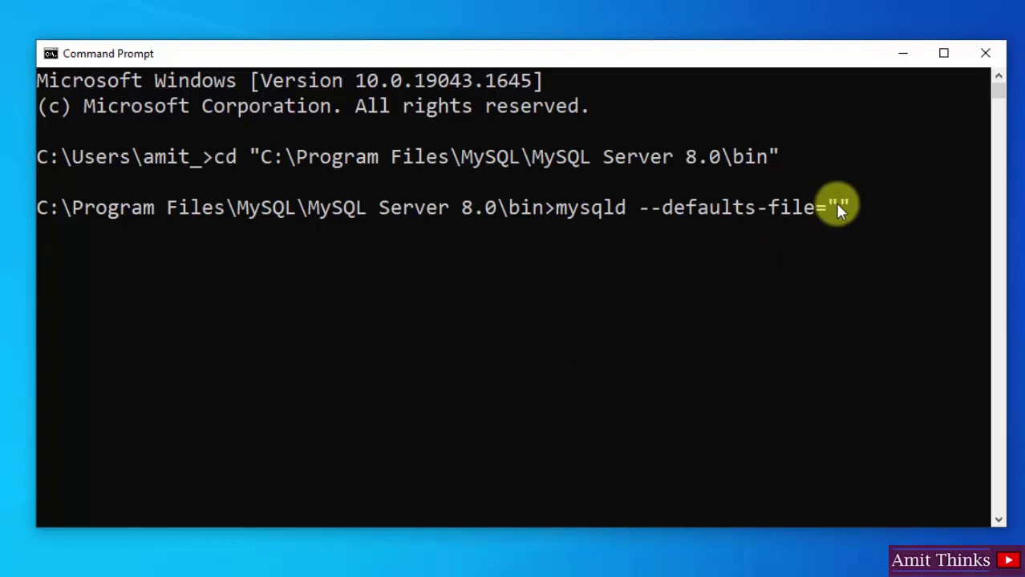
key("ctrl+v")
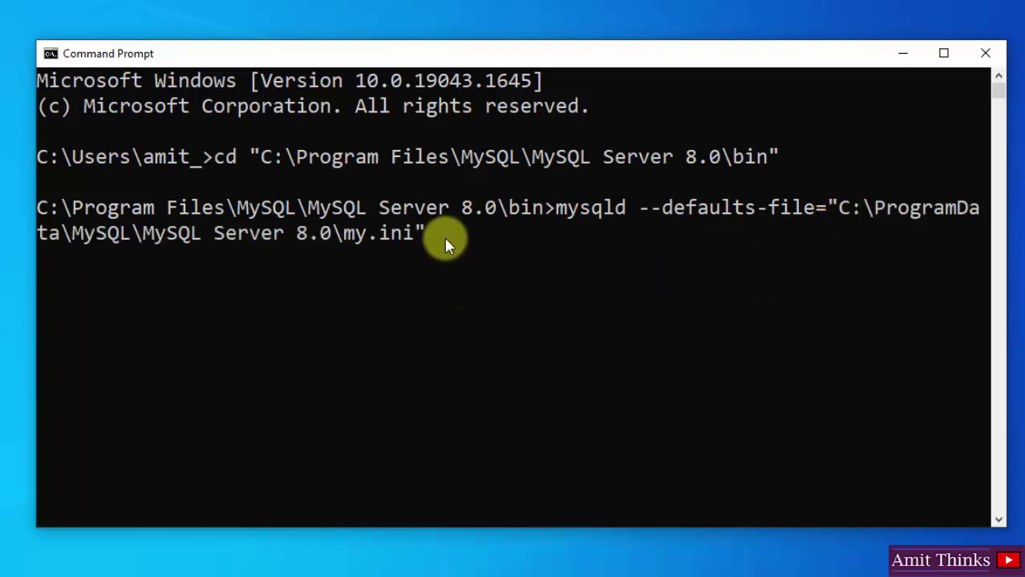
Step: Double each backslash in the my.ini path and append --init-file=
key("Left")
key("Left")
key("Left")
key("Left")
key("Left")
key("Left")
key("Left")
key("Left")
key("Left")
key("Left")
key("Left")
key("Left")
key("Left")
key("Left")
key("Left")
key("Left")
key("Left")
key("Left")
key("Left")
key("Left")
key("Left")
key("Left")
key("Left")
key("Left")
type("\\")
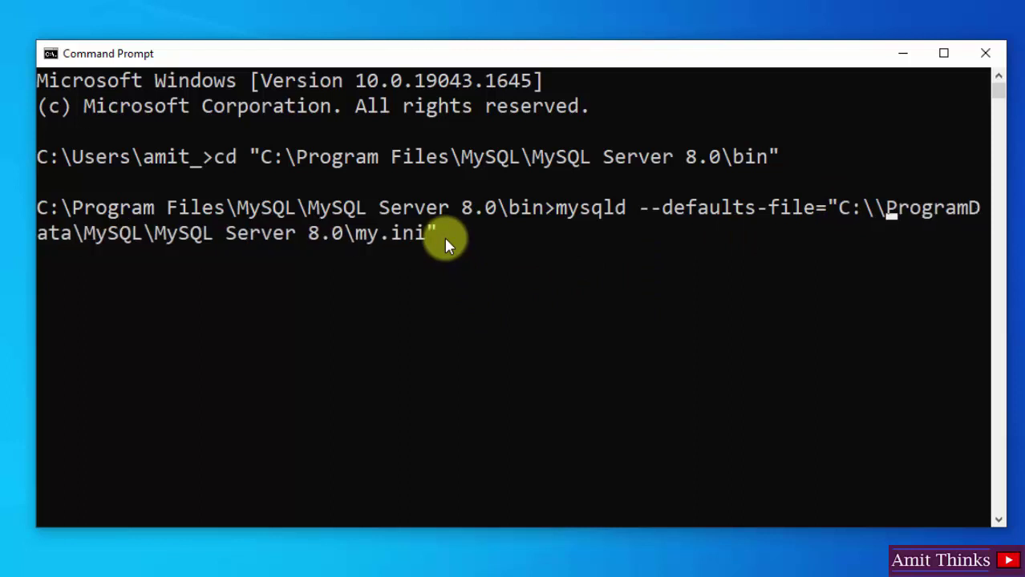
key("Right")
key("Right")
key("Right")
key("Right")
key("Right")
key("Right")
key("Right")
key("Right")
key("Right")
key("Right")
key("Right")
key("Right")
type("\\")
key("Right")
key("Right")
key("Right")
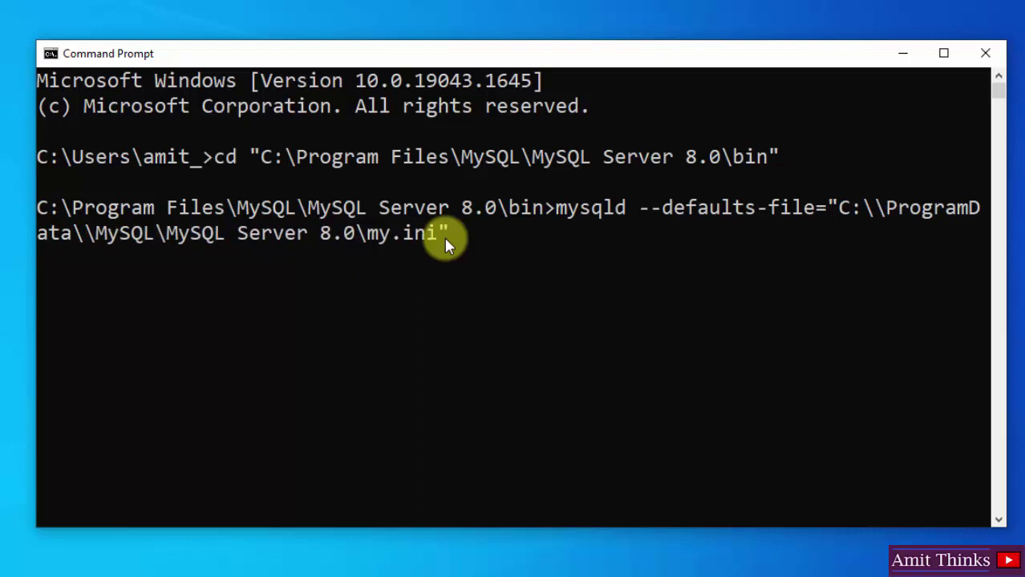
type("\\")
key("Right")
key("Right")
key("Right")
key("Right")
key("Right")
key("Right")
key("Right")
key("Right")
key("Right")
key("Right")
key("Right")
key("Right")
key("Right")
key("Right")
key("Right")
key("Right")
key("Right")
key("Right")
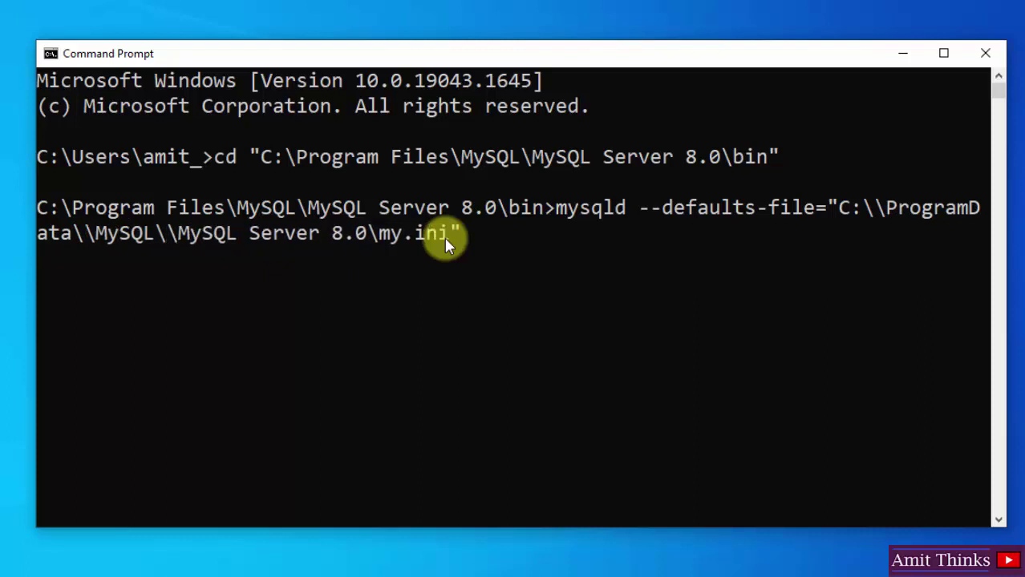
type("\\")
key("Right")
type("--in")
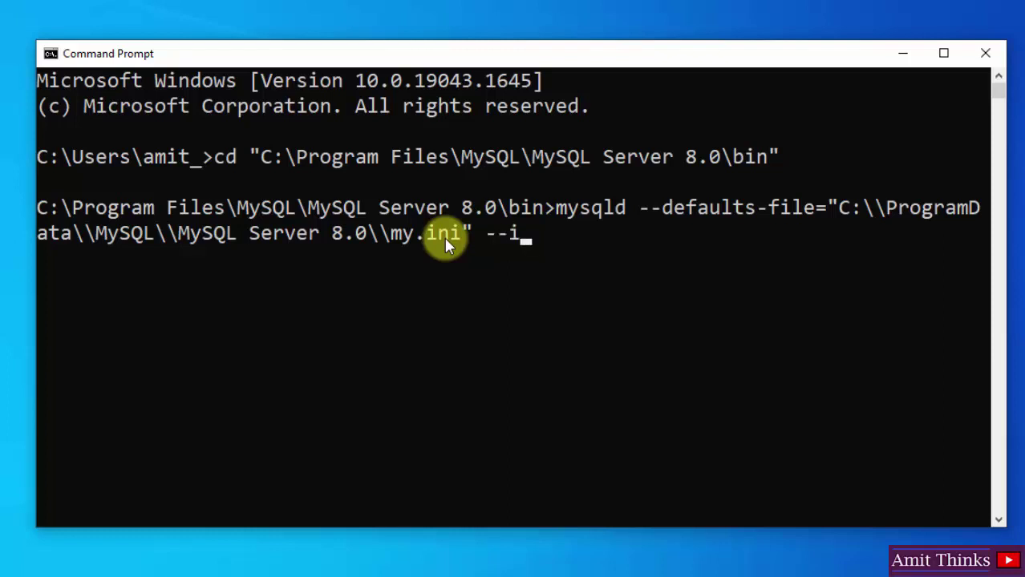
type("it-file=")
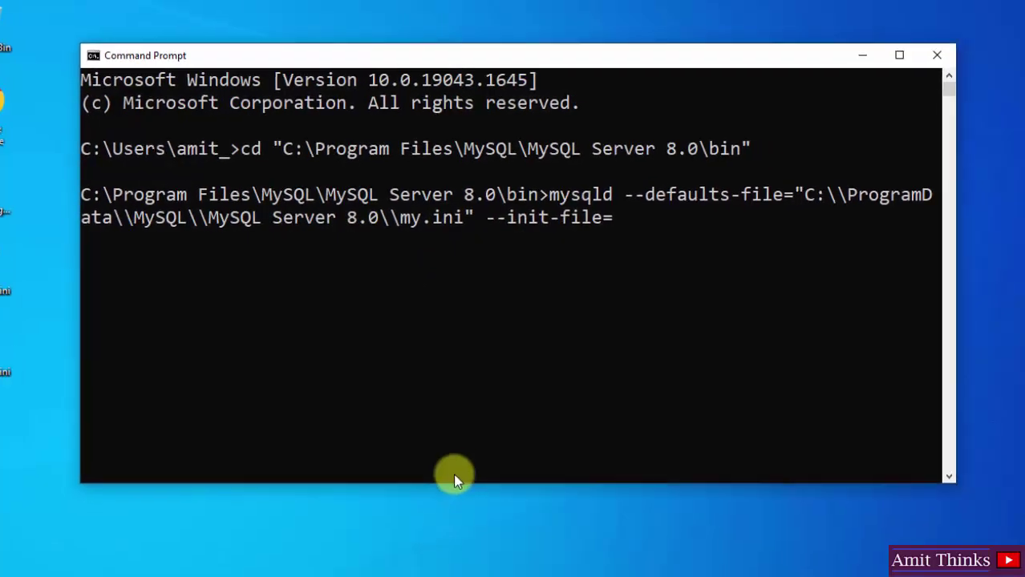
Step: Restore File Explorer and go to the D: drive holding mysql-init.txt
left_click(382, 564)
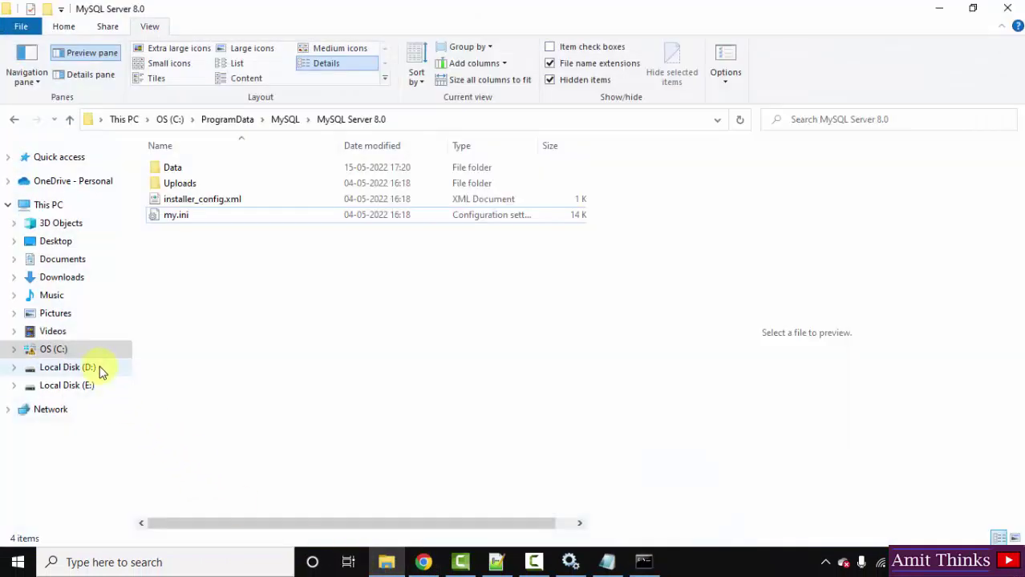
left_click(97, 368)
left_click(245, 218)
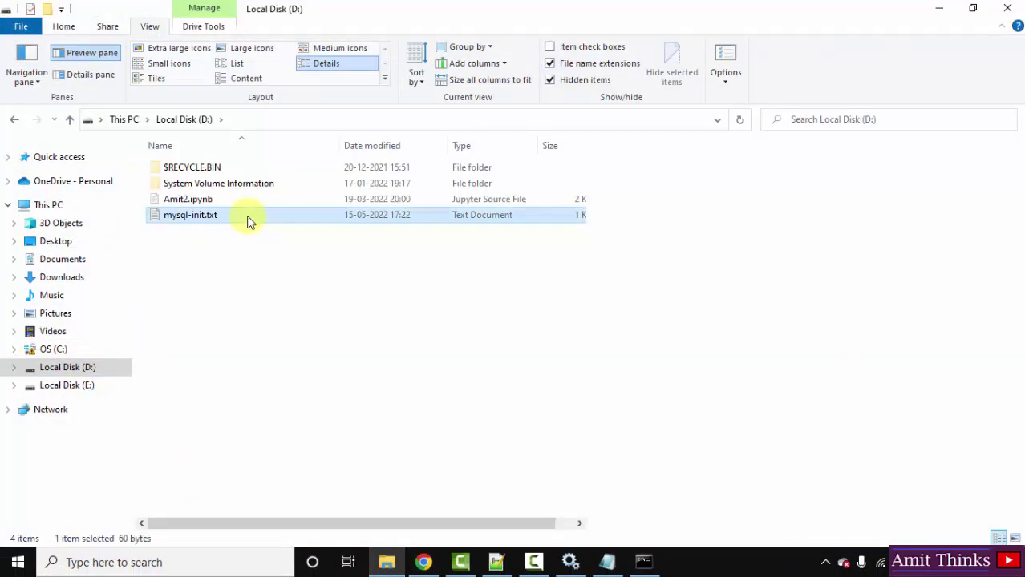
left_click(227, 218)
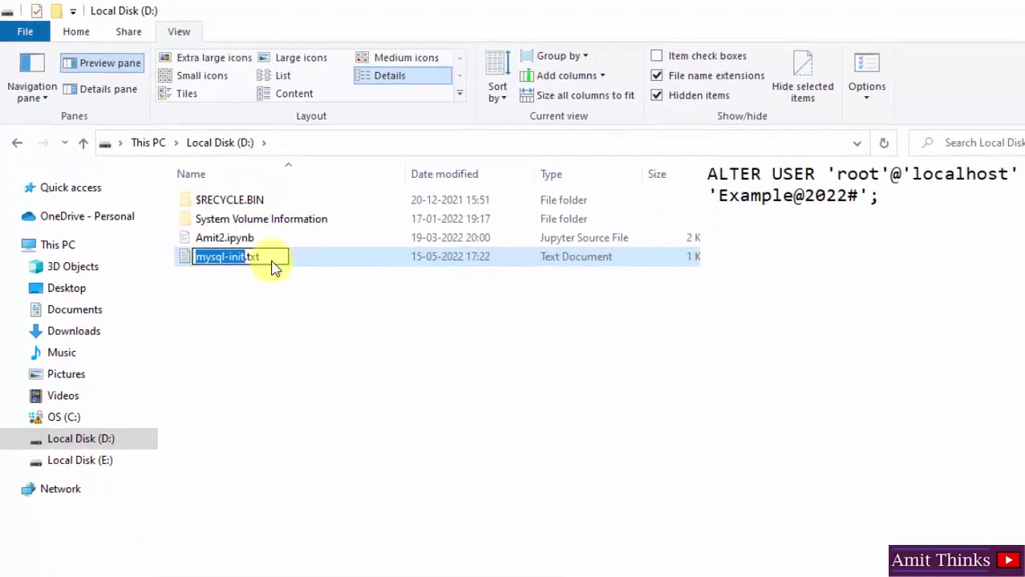
key("End")
key("Return")
Step: Copy the path D:\mysql-init.txt, paste it after --init-file=, and run mysqld
left_click(366, 161)
left_click(365, 162)
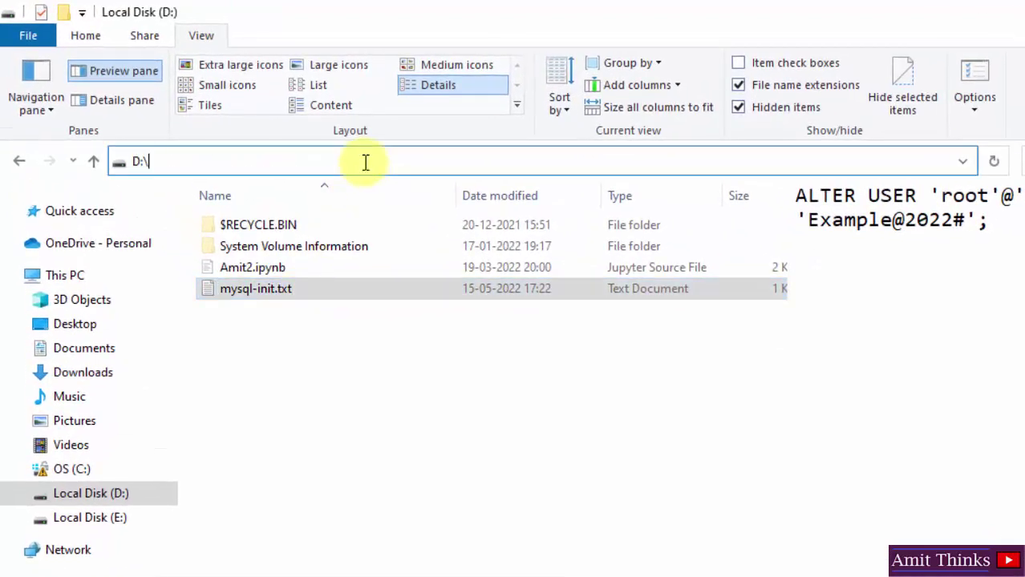
type("m")
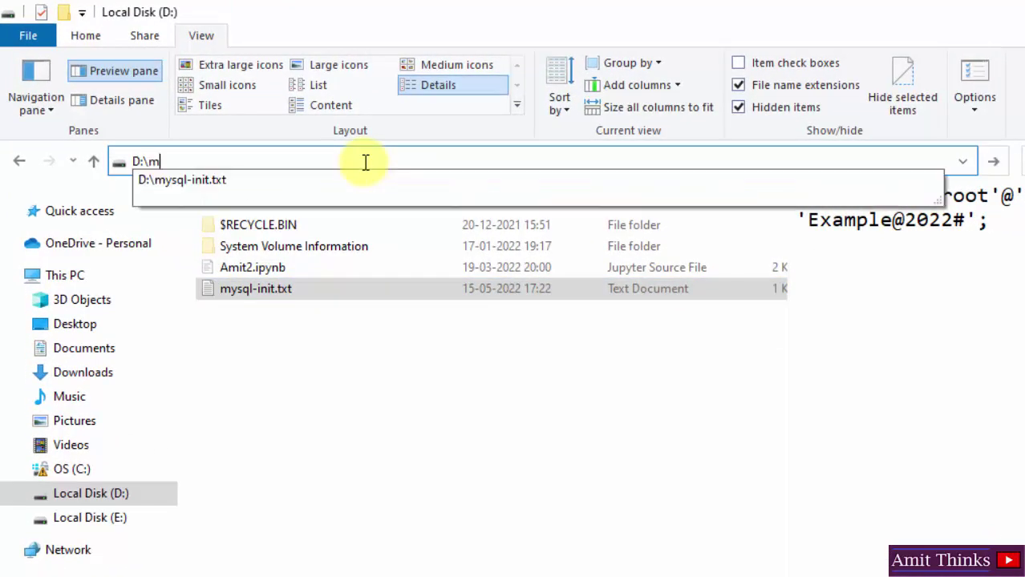
key("Down")
left_click(365, 161)
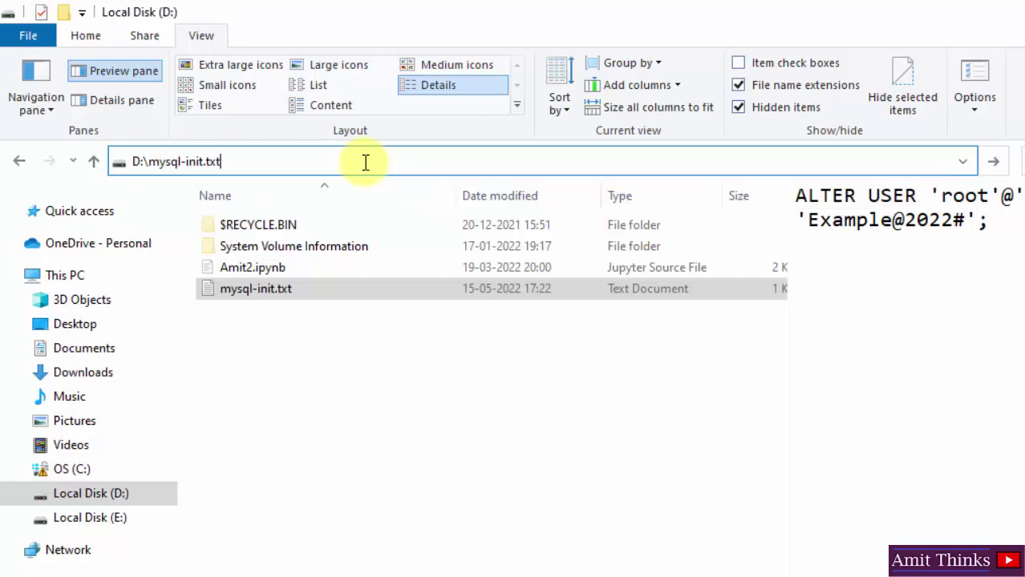
key("ctrl+a")
right_click(203, 160)
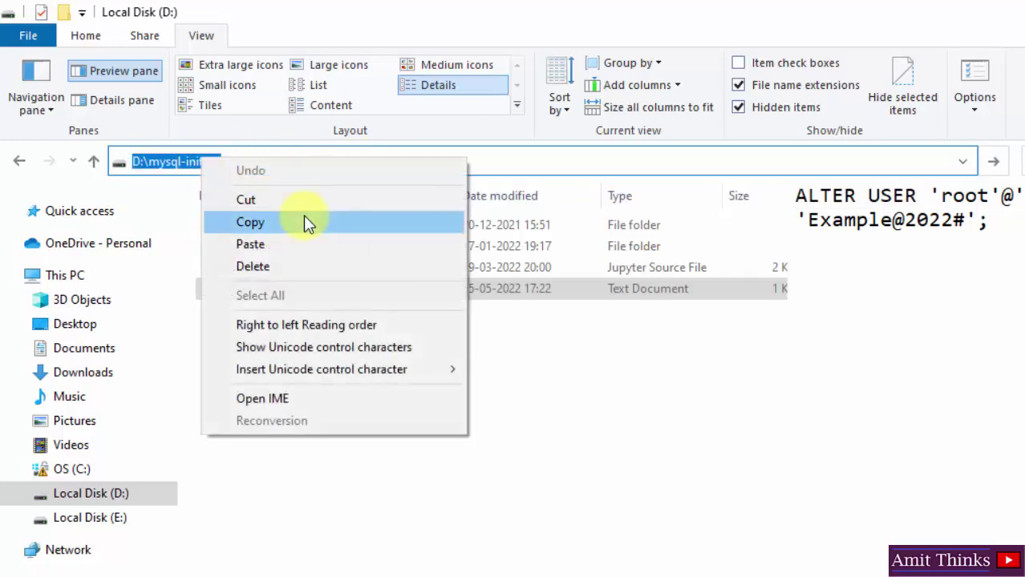
left_click(303, 215)
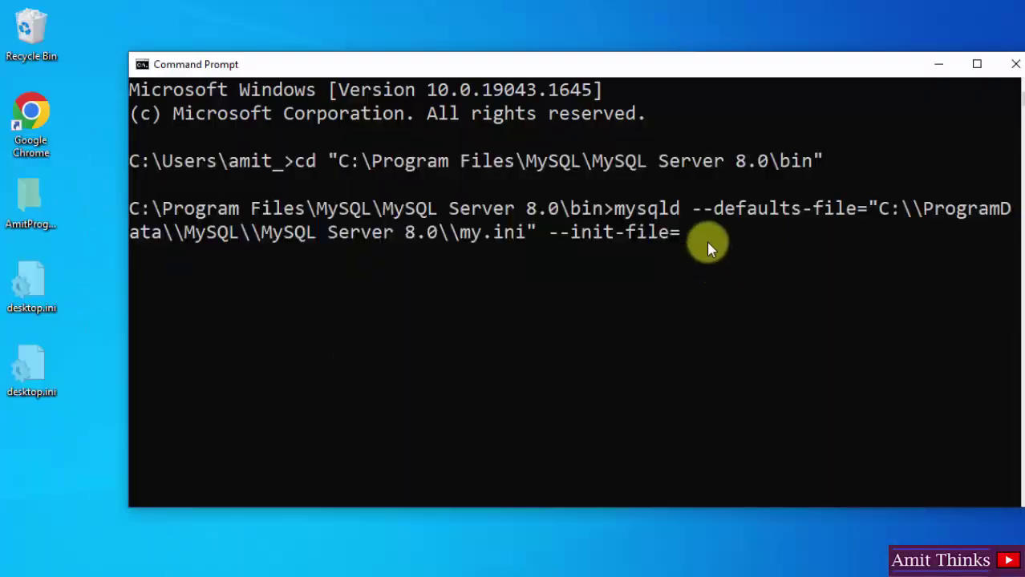
key("ctrl+v")
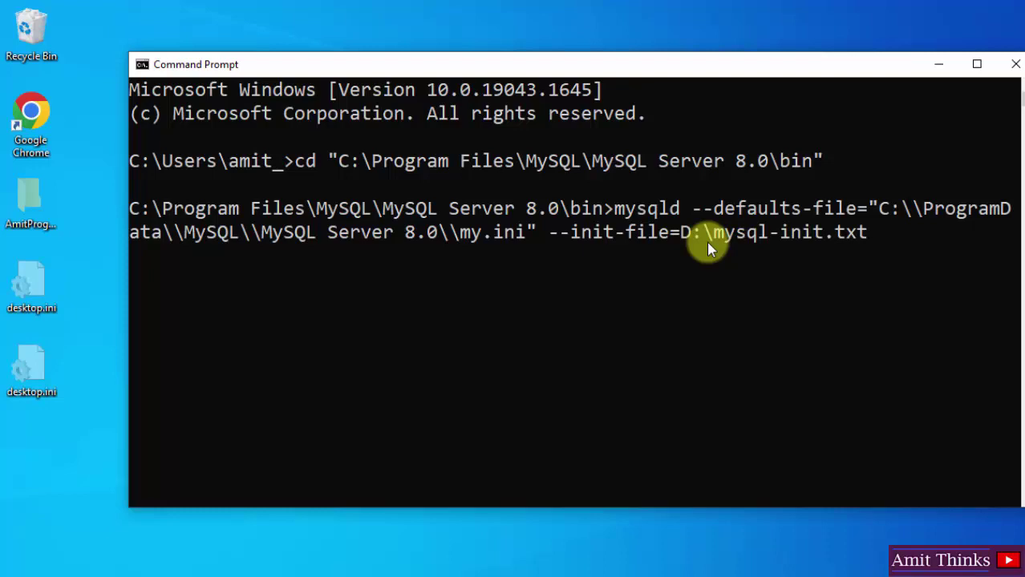
key("Return")
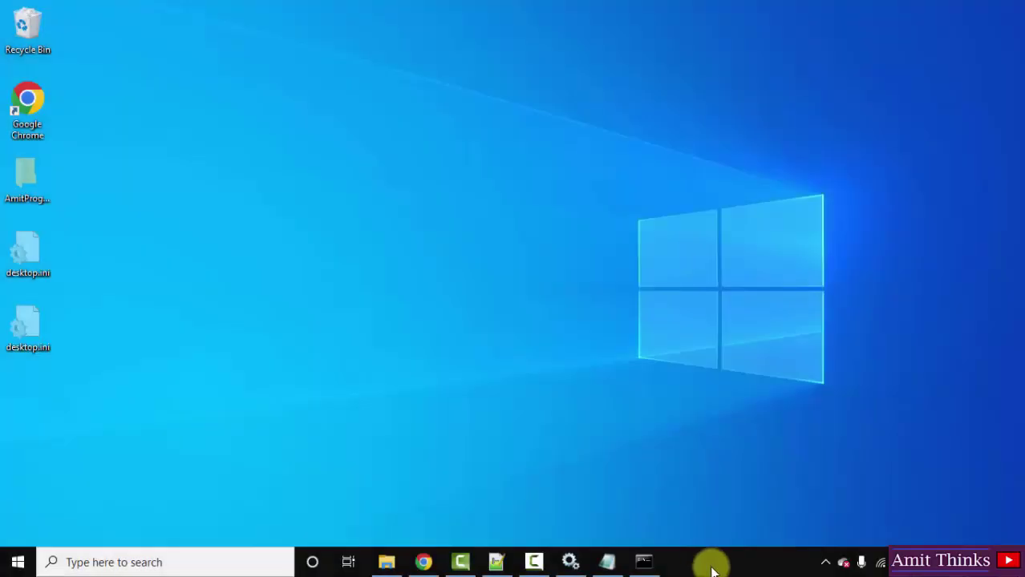
Step: End the Windows Command Processor task from Task Manager, leaving 8 apps
right_click(712, 566)
left_click(781, 491)
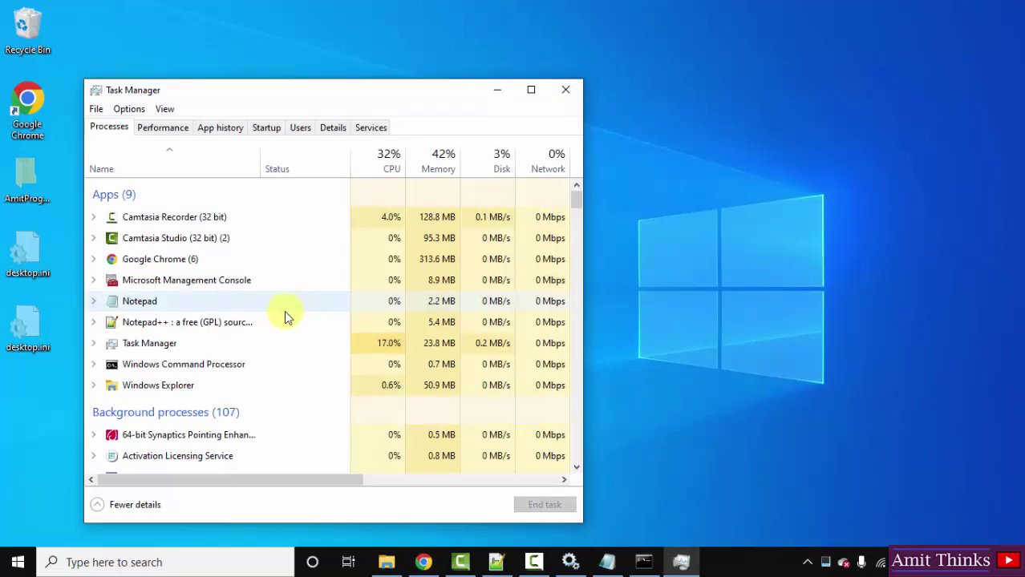
left_click(226, 367)
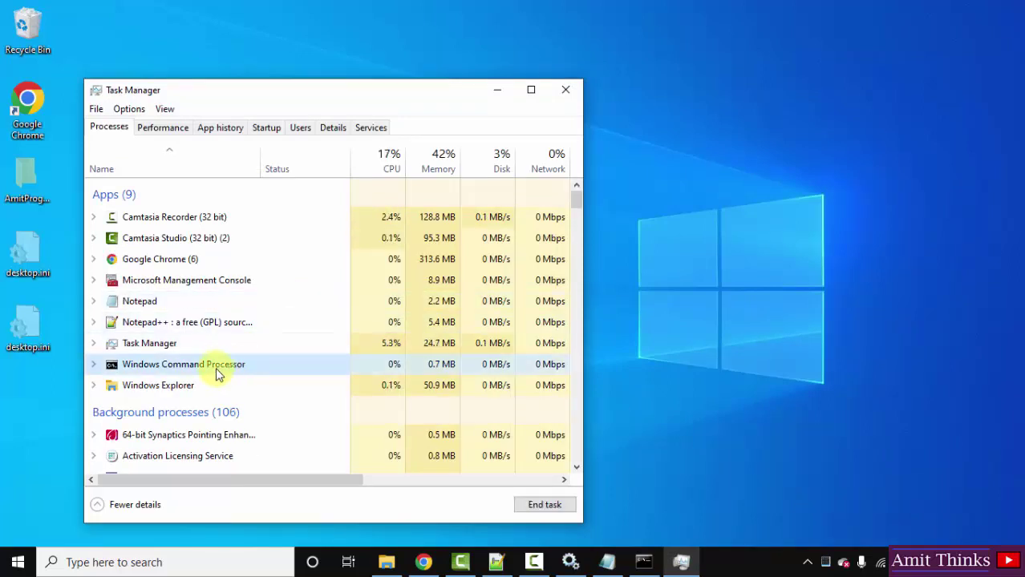
right_click(216, 368)
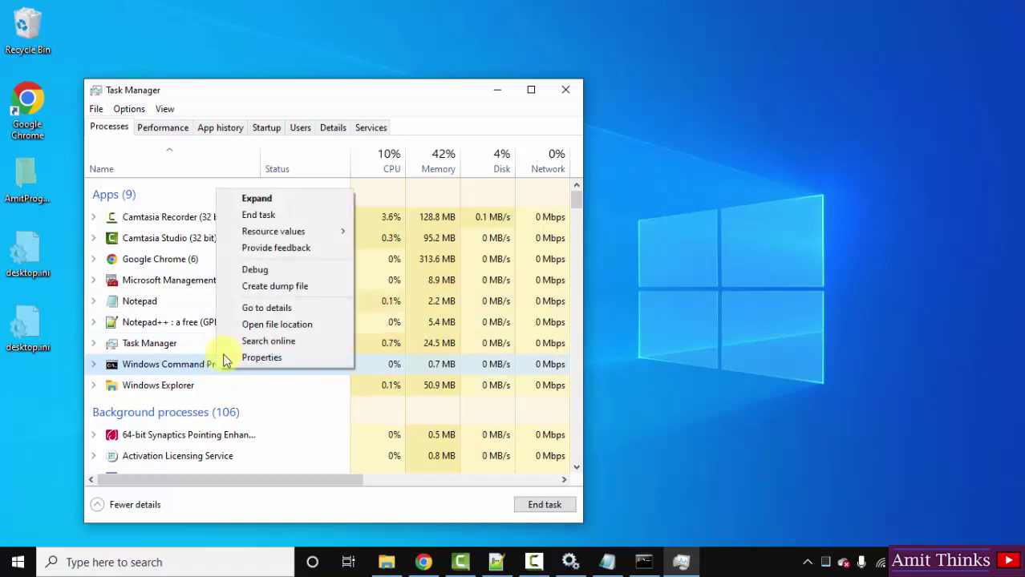
left_click(313, 213)
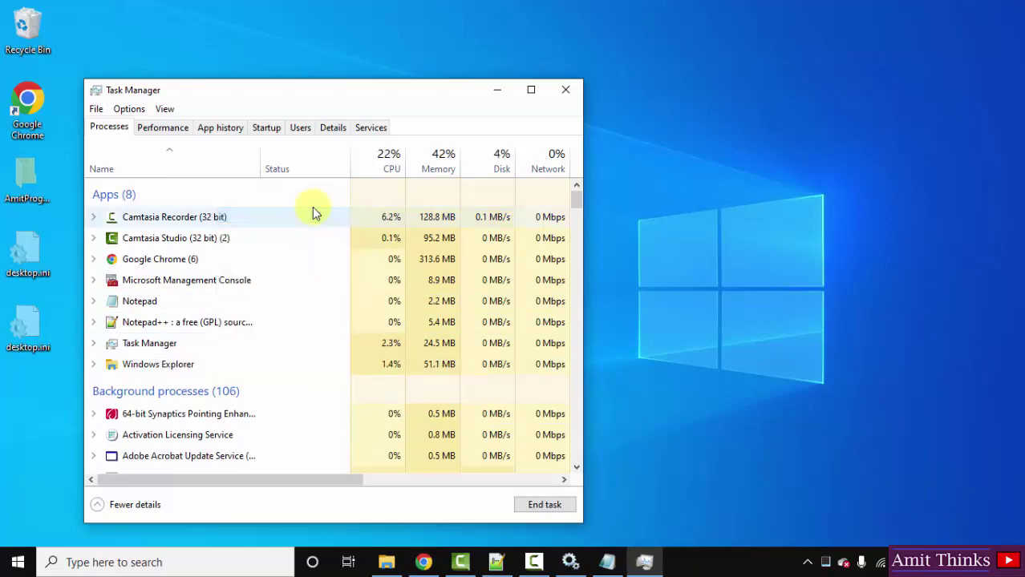
Step: Move Task Manager out of the way and open the Services app from Start search
left_click(497, 93)
left_click(12, 563)
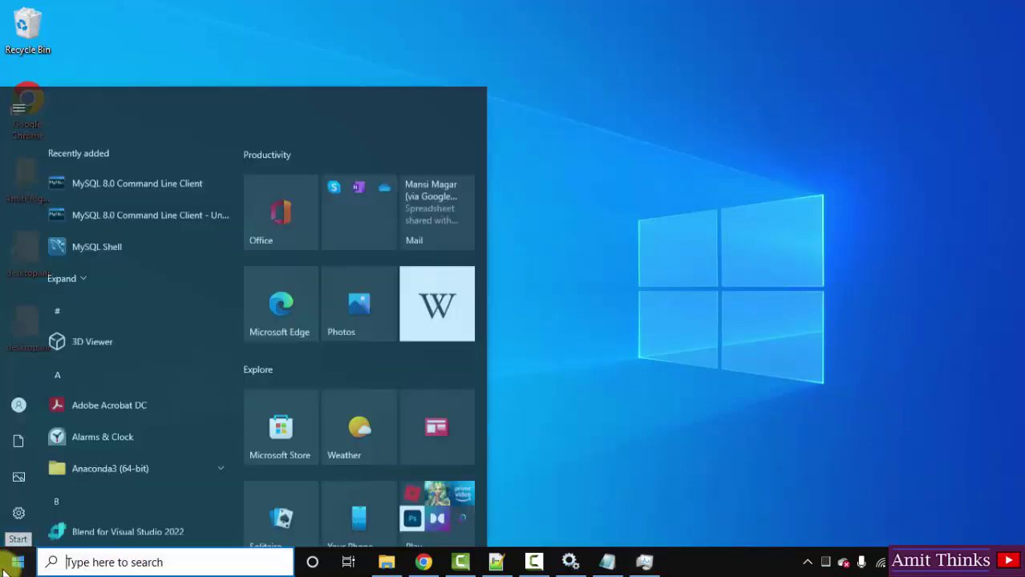
type("servi")
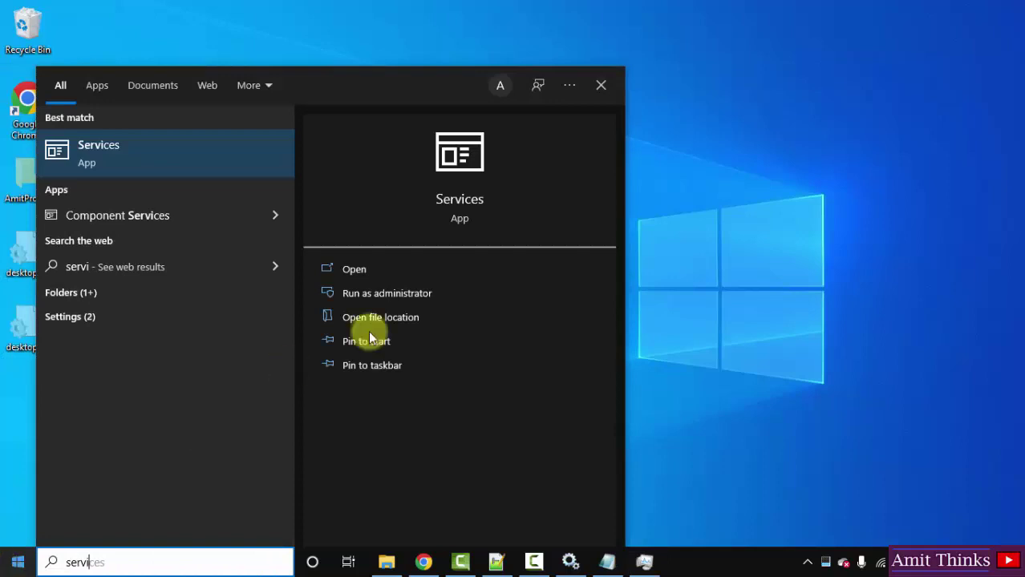
left_click(431, 275)
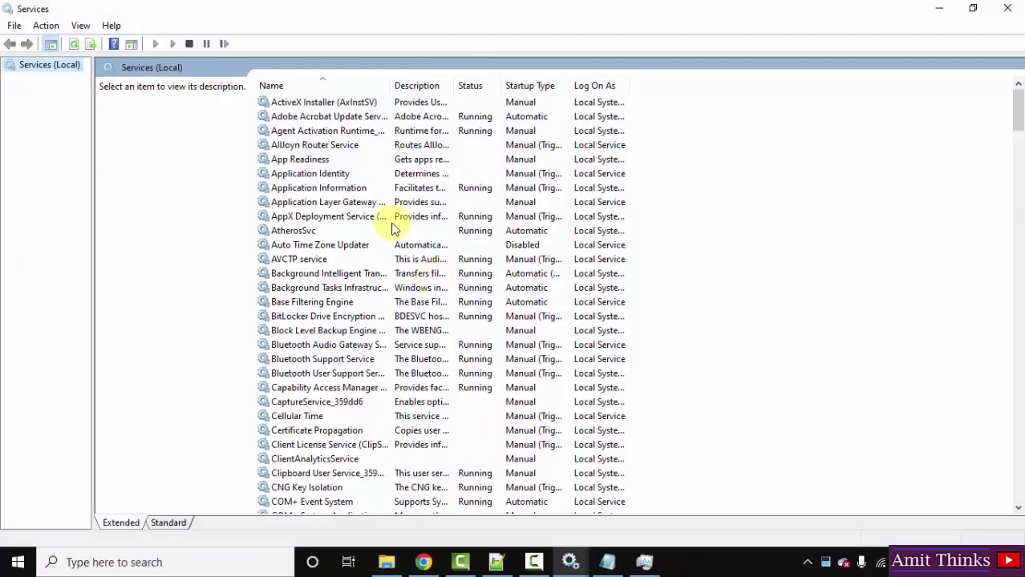
Step: Start the MySQL80 service, then minimize the Services window
left_click(389, 218)
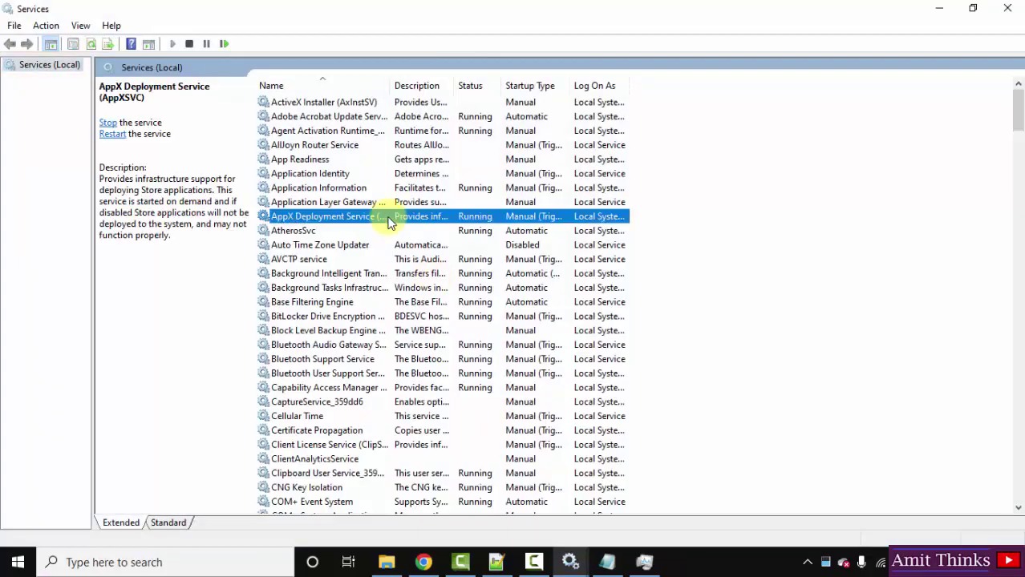
key("m")
right_click(357, 488)
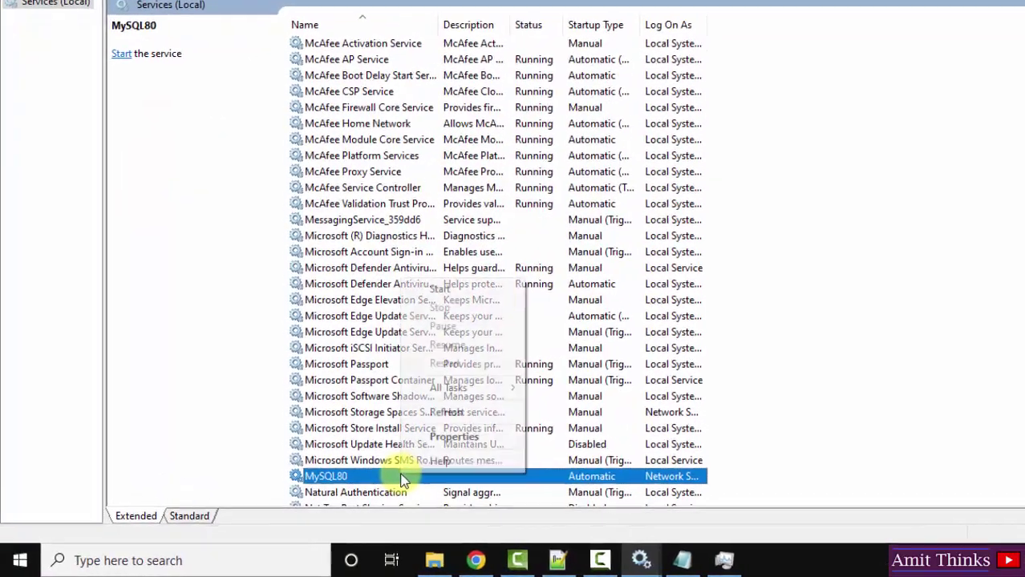
left_click(517, 284)
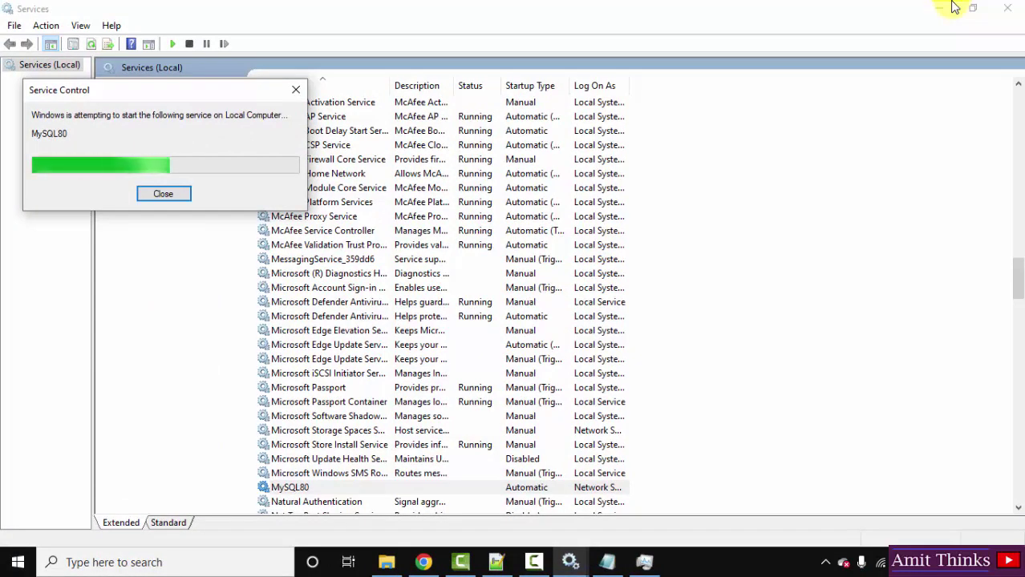
right_click(521, 495)
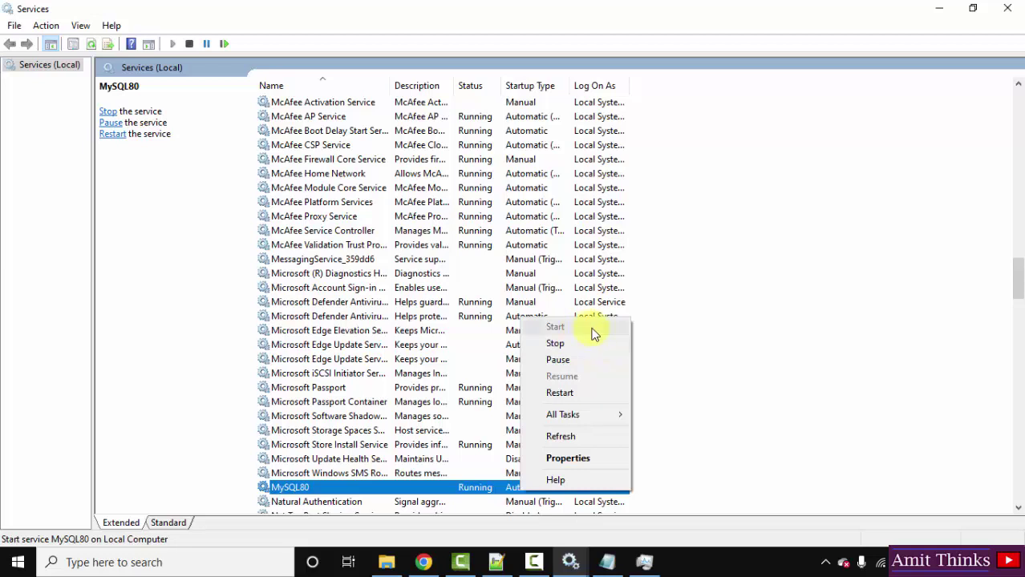
left_click(675, 306)
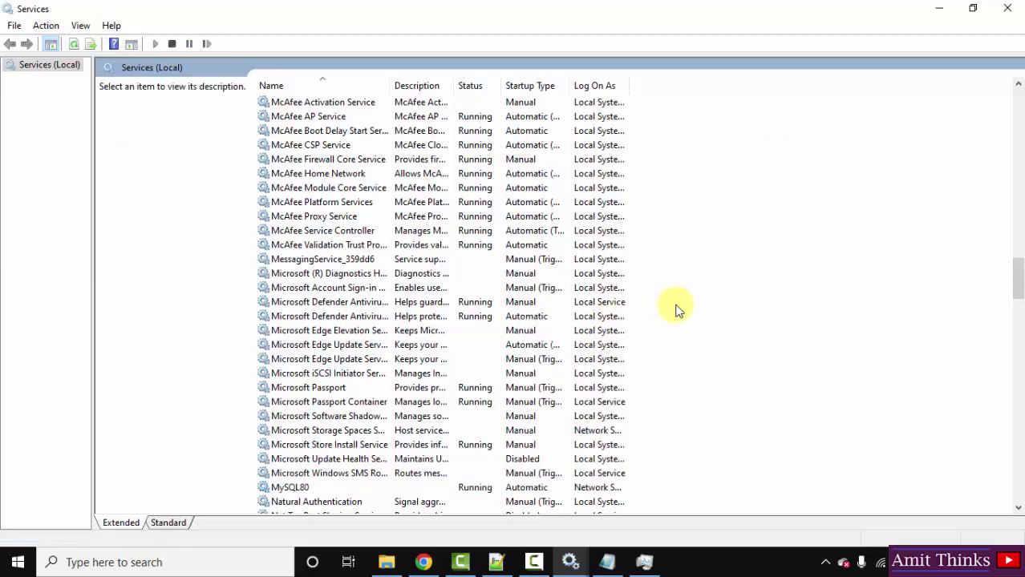
left_click(937, 8)
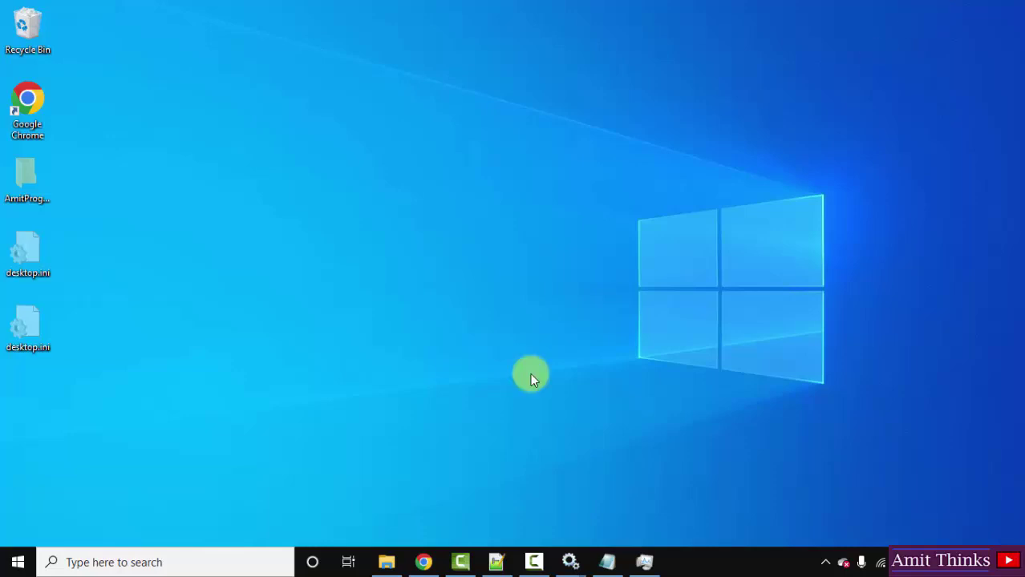
Step: Launch a new Command Prompt from Start search
key("super")
type("cmd")
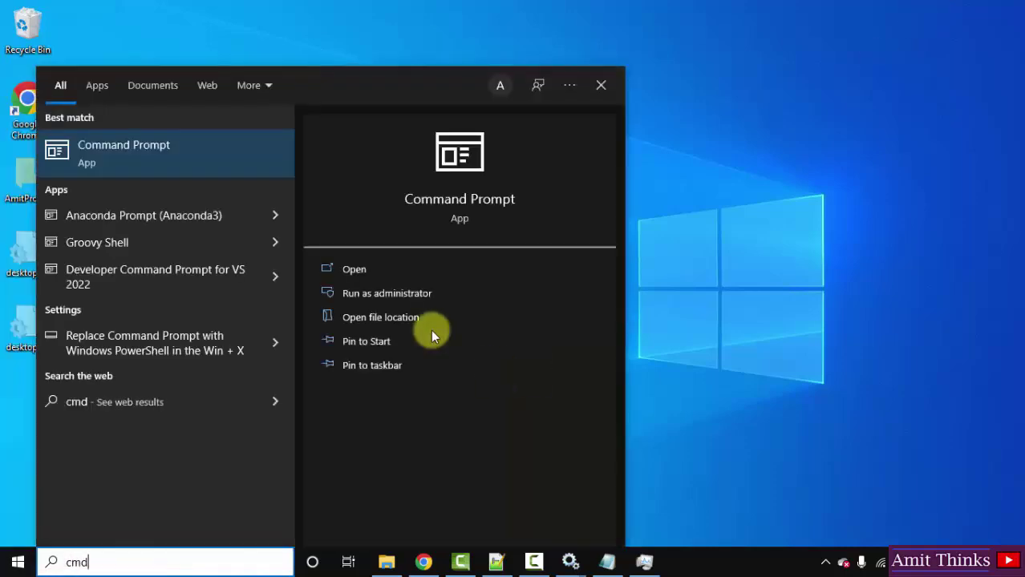
left_click(397, 269)
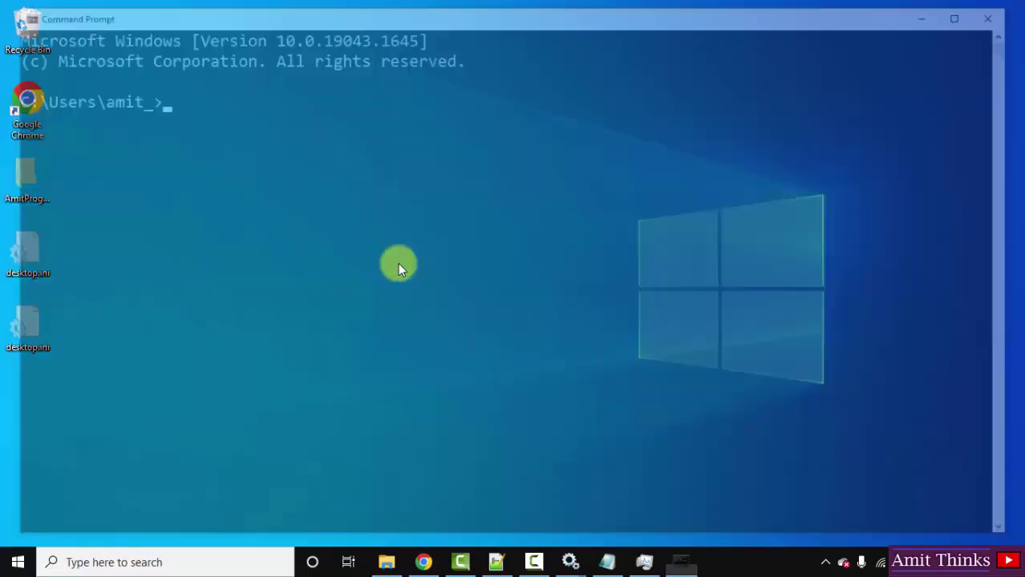
Step: Copy the new root password from mysql-init.txt in Notepad, then minimize Notepad
left_click(607, 562)
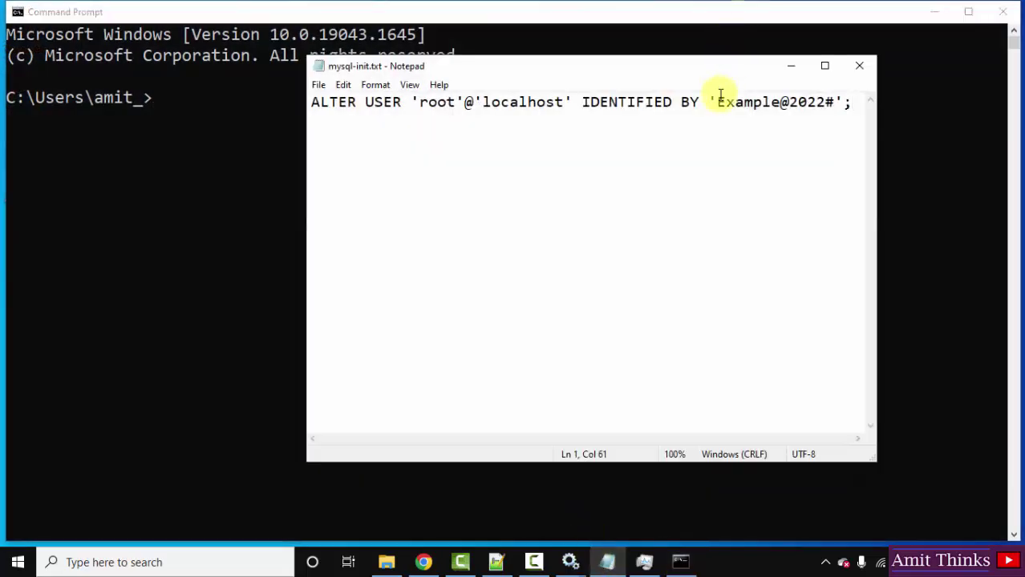
left_click_drag(716, 101, 834, 100)
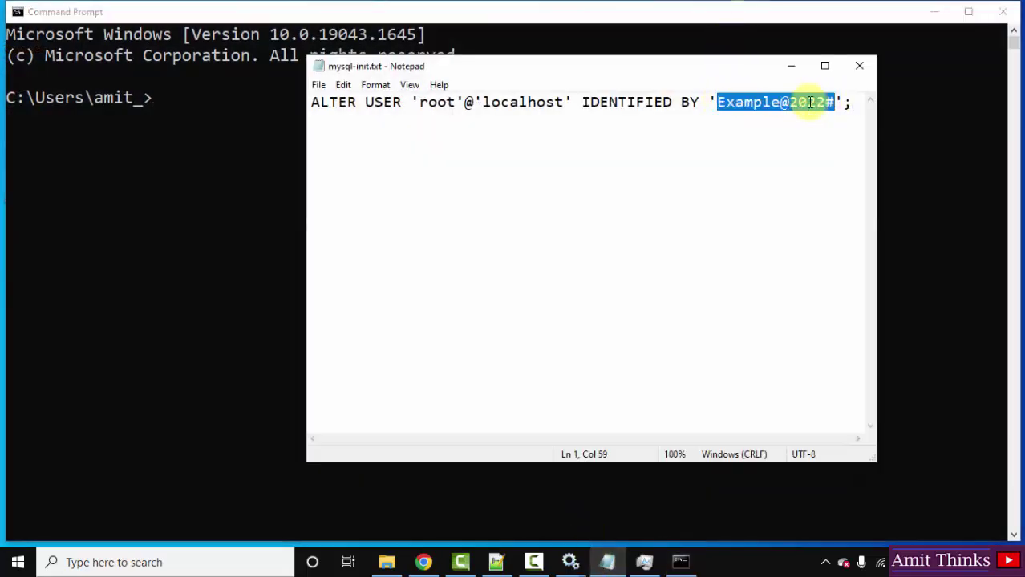
right_click(809, 101)
left_click(856, 154)
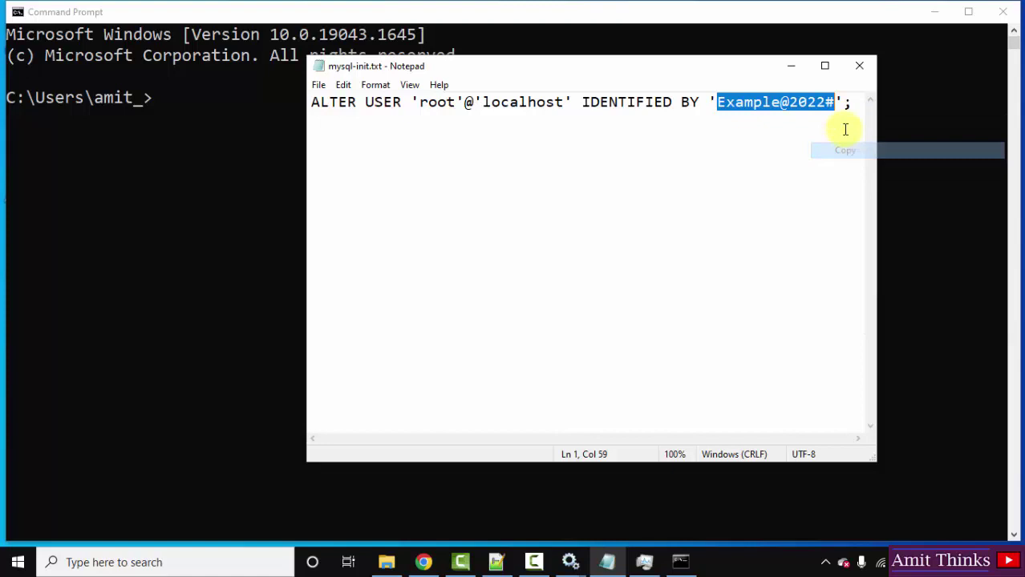
left_click(796, 61)
Step: Run 'mysql -u root -p' and paste the copied password at the password prompt
type("mysql")
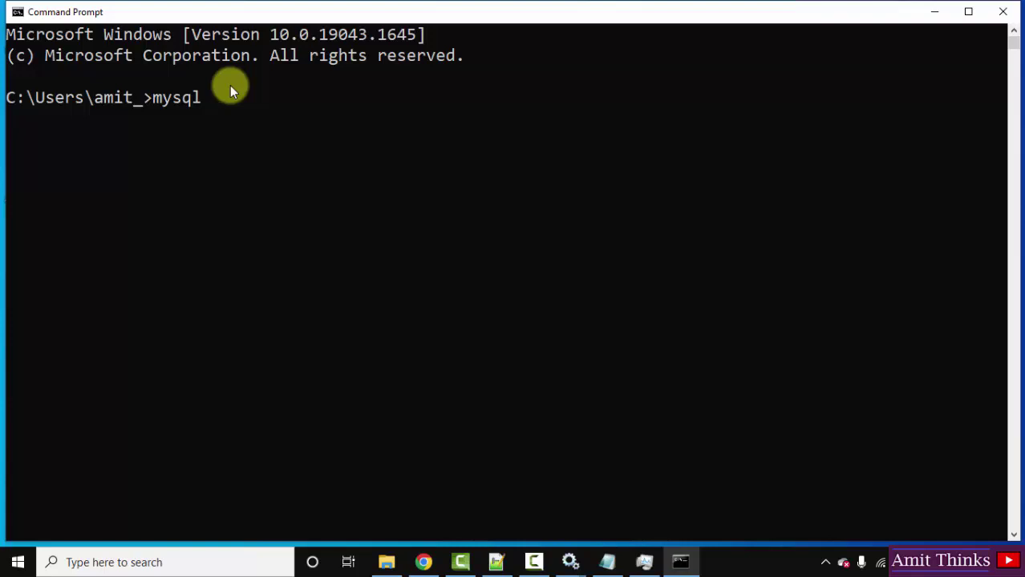
type(" -u root -p")
key("BackSpace")
type("p")
key("Return")
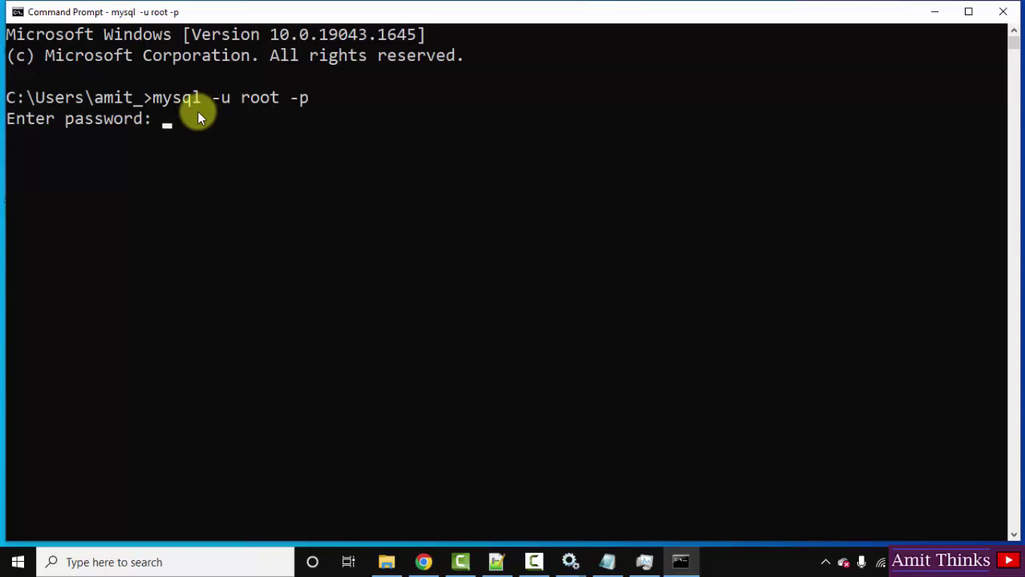
key("ctrl+v")
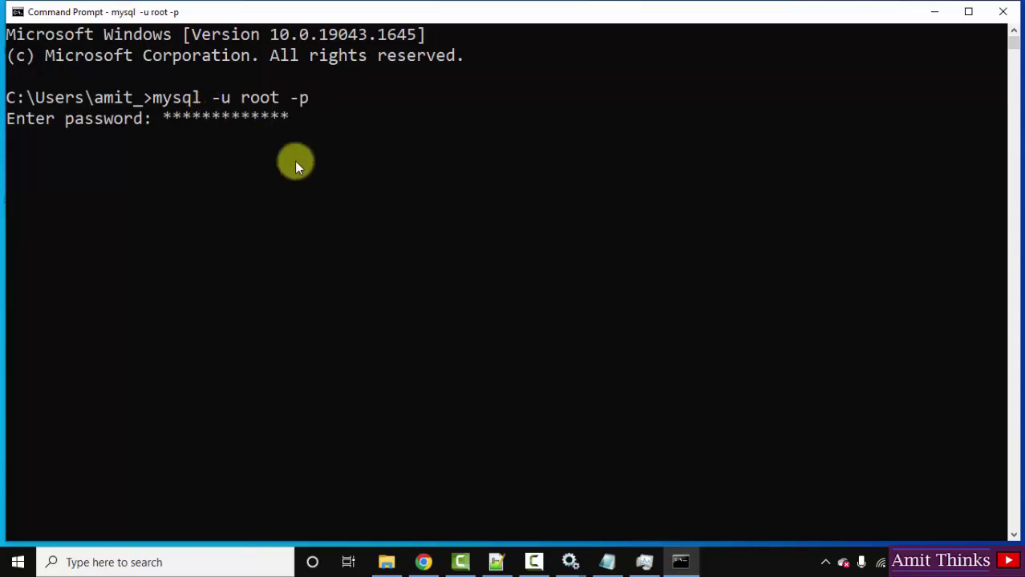